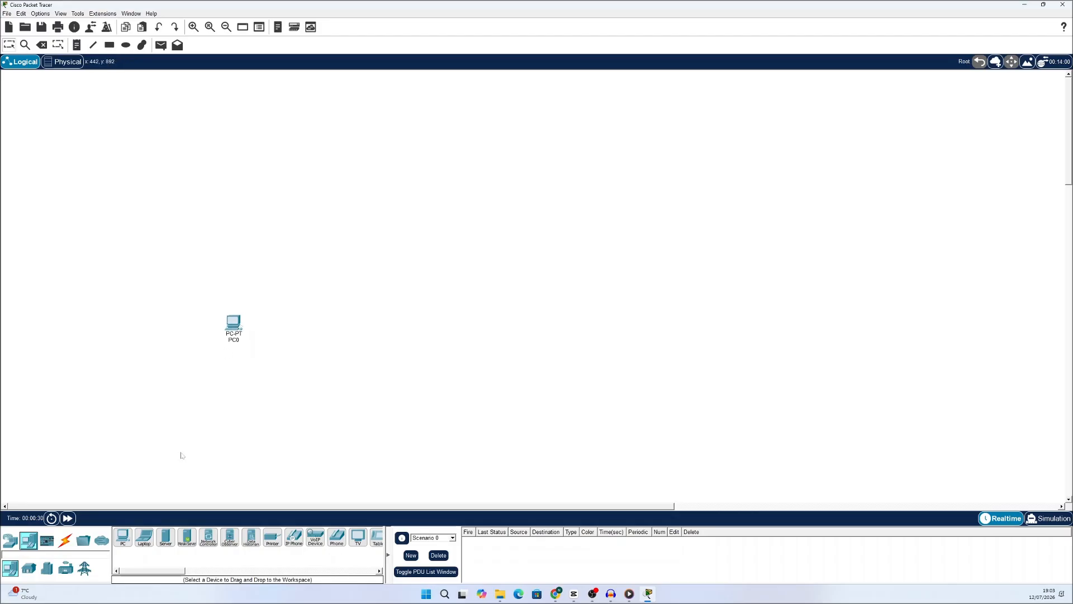
# Add three more PCs beside PC0 and align all four in an evenly spaced horizontal row
pyautogui.click(123, 536)
pyautogui.click(292, 329)
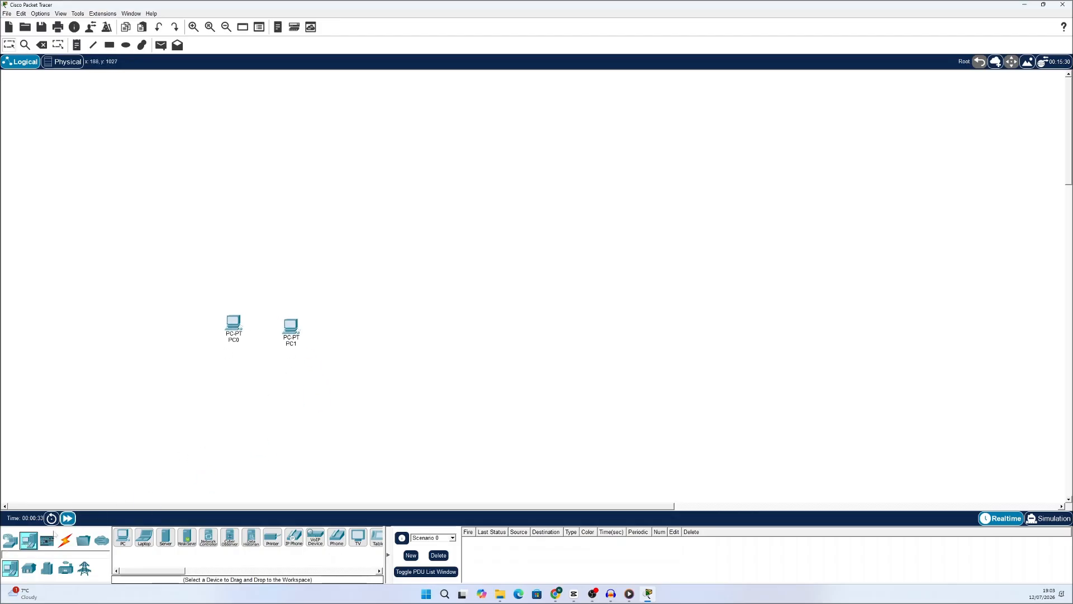
pyautogui.click(123, 537)
pyautogui.click(344, 327)
pyautogui.click(123, 537)
pyautogui.click(409, 324)
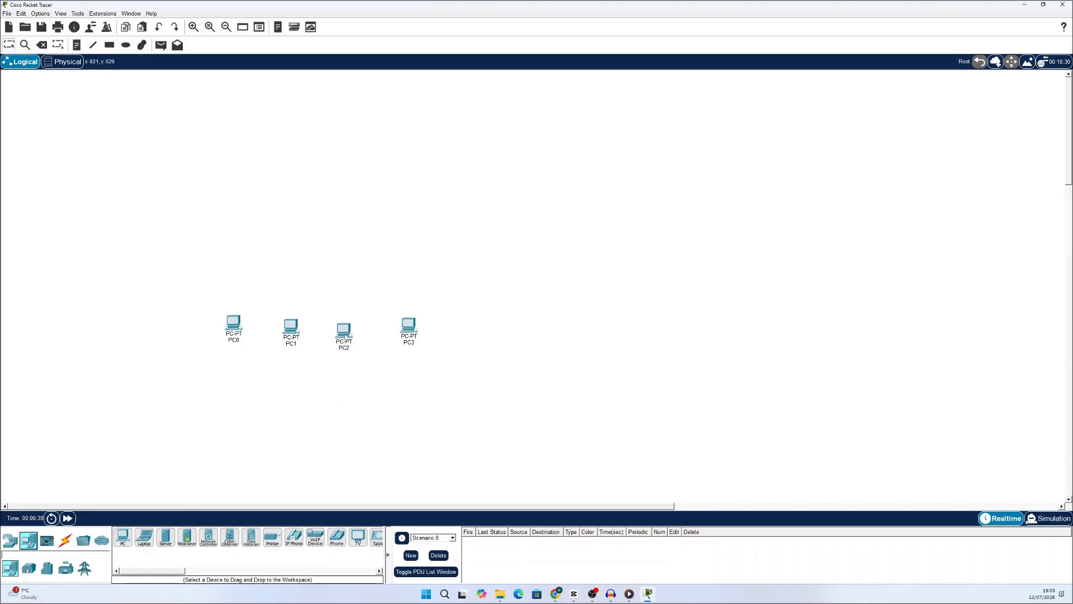
pyautogui.moveTo(345, 336); pyautogui.dragTo(292, 327)
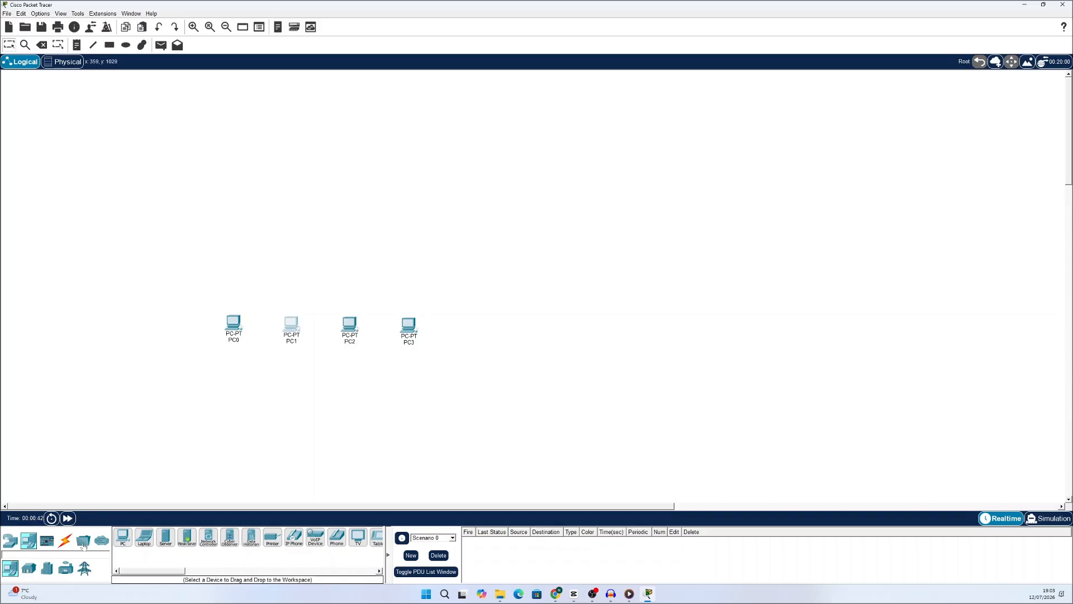
# Place a 2960 switch above the row of PCs
pyautogui.click(10, 540)
pyautogui.click(28, 568)
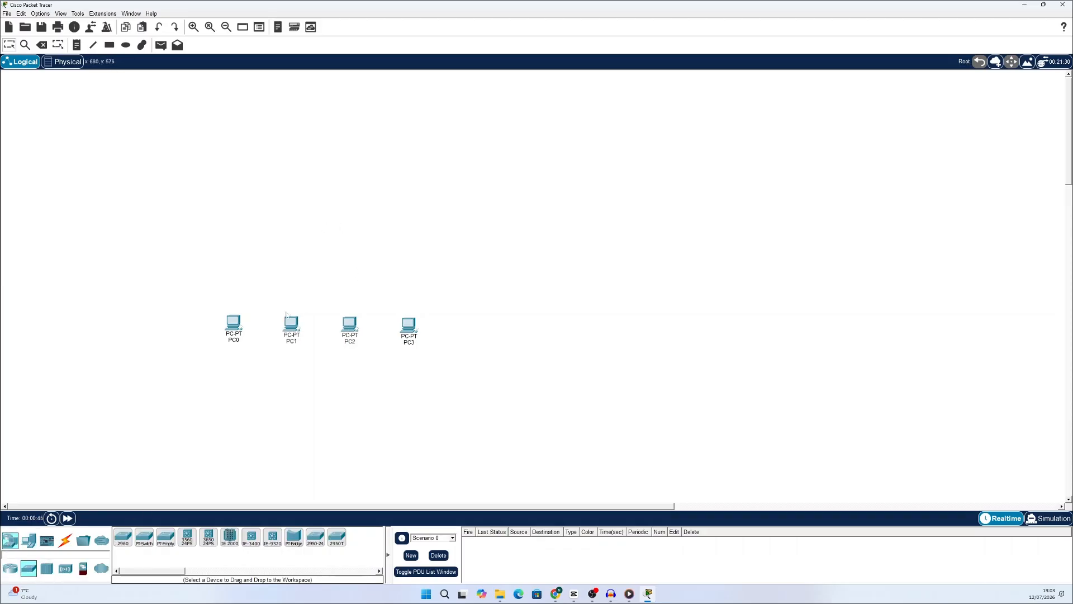
pyautogui.click(123, 536)
pyautogui.click(311, 261)
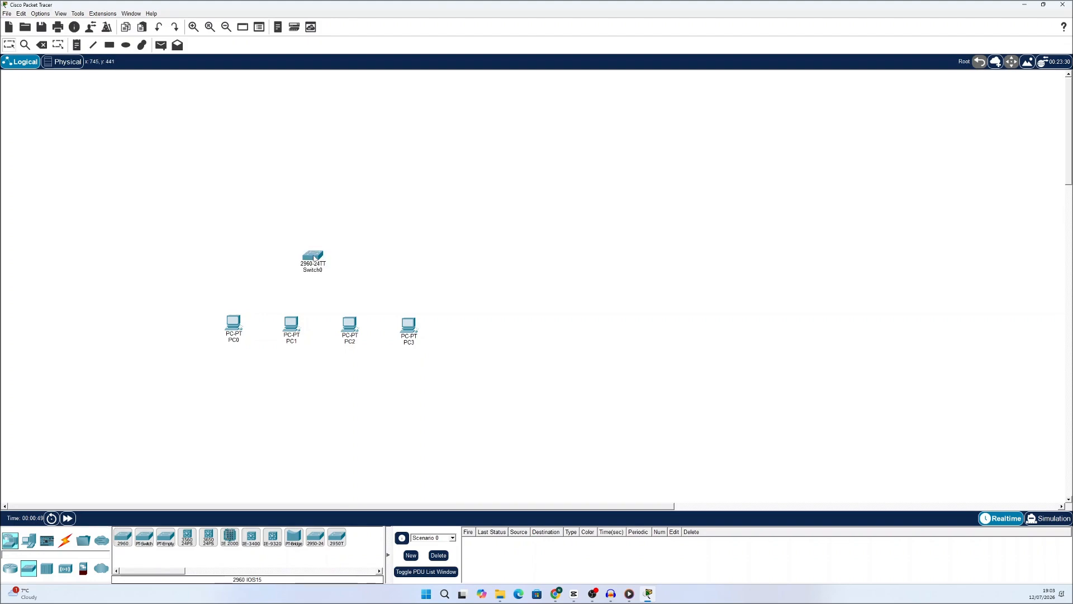
# Connect PC0 to a FastEthernet port on the switch with a copper straight-through cable
pyautogui.click(65, 540)
pyautogui.click(165, 536)
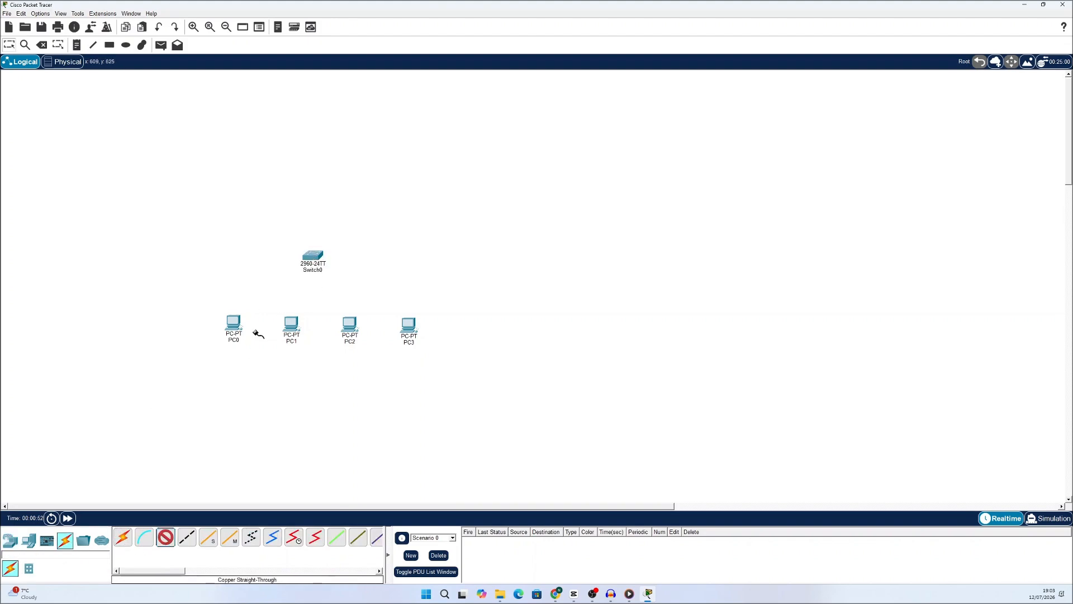
pyautogui.click(234, 323)
pyautogui.click(264, 357)
pyautogui.click(315, 256)
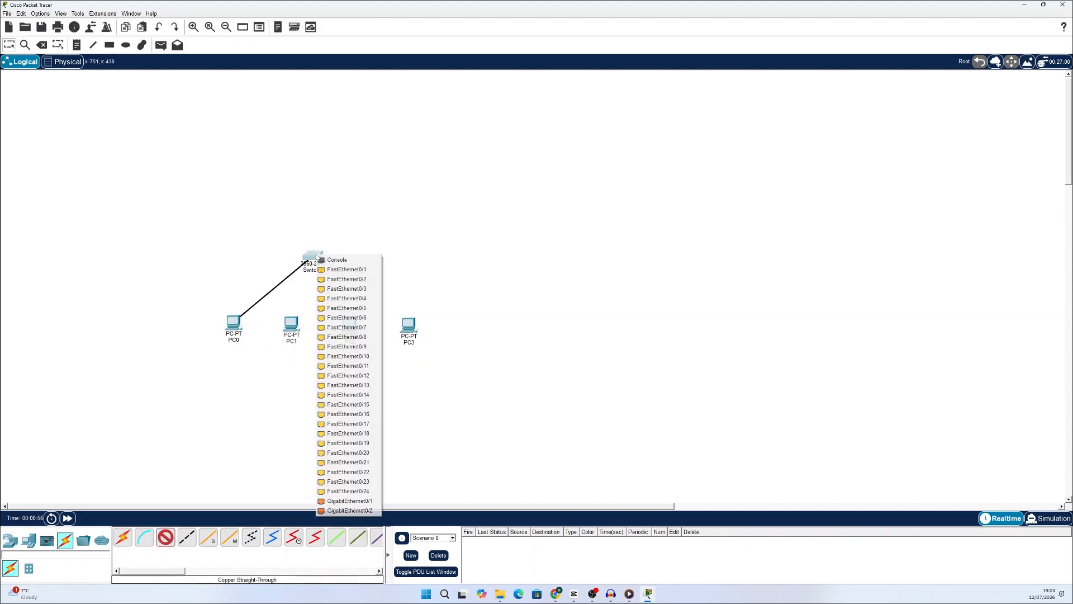
pyautogui.click(331, 279)
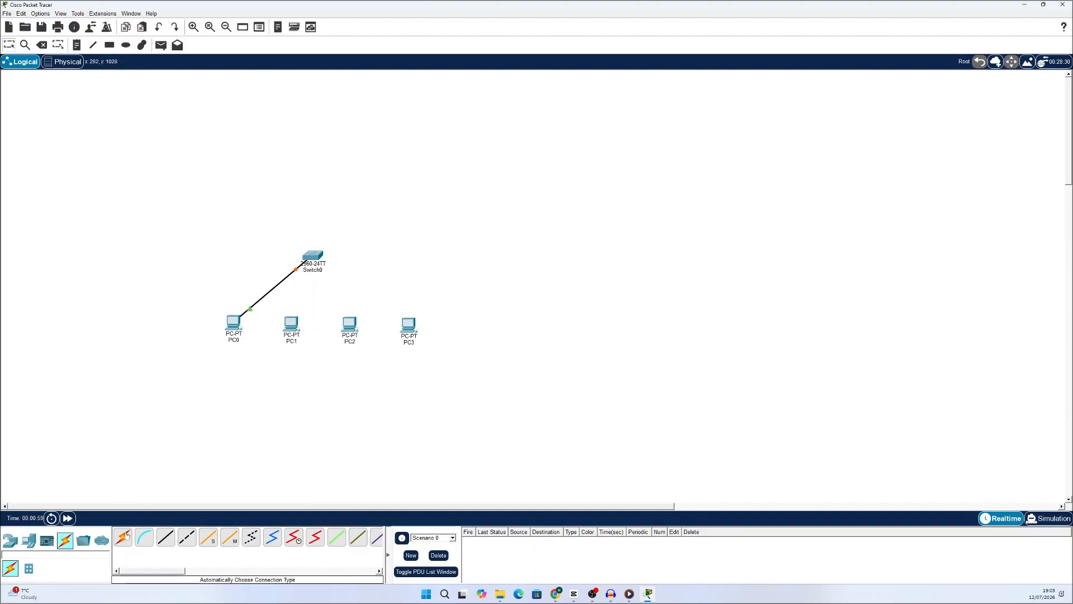
# Connect PC1 to a FastEthernet port on the switch with a copper straight-through cable
pyautogui.click(300, 337)
pyautogui.click(313, 373)
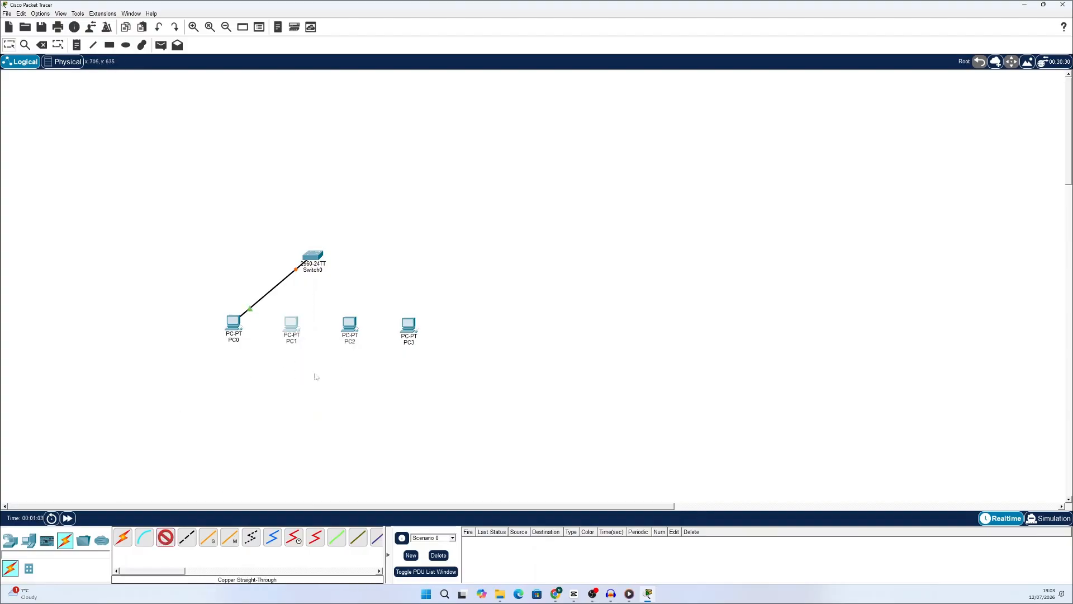
pyautogui.click(318, 255)
pyautogui.click(336, 274)
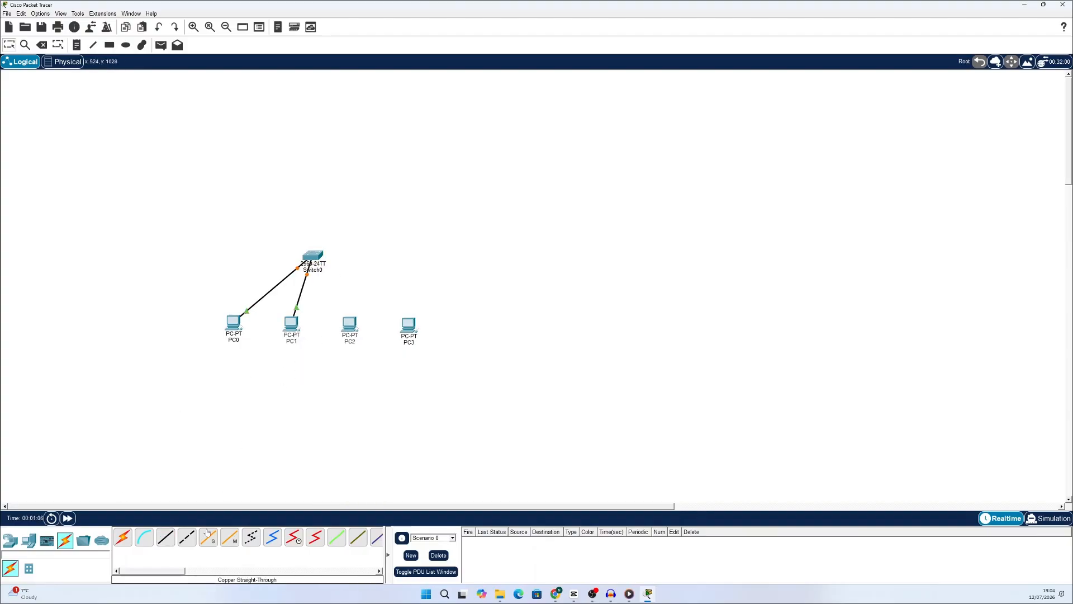
# Connect PC2 to the switch's FastEthernet0/3 port with a copper straight-through cable
pyautogui.click(351, 326)
pyautogui.click(366, 360)
pyautogui.click(316, 255)
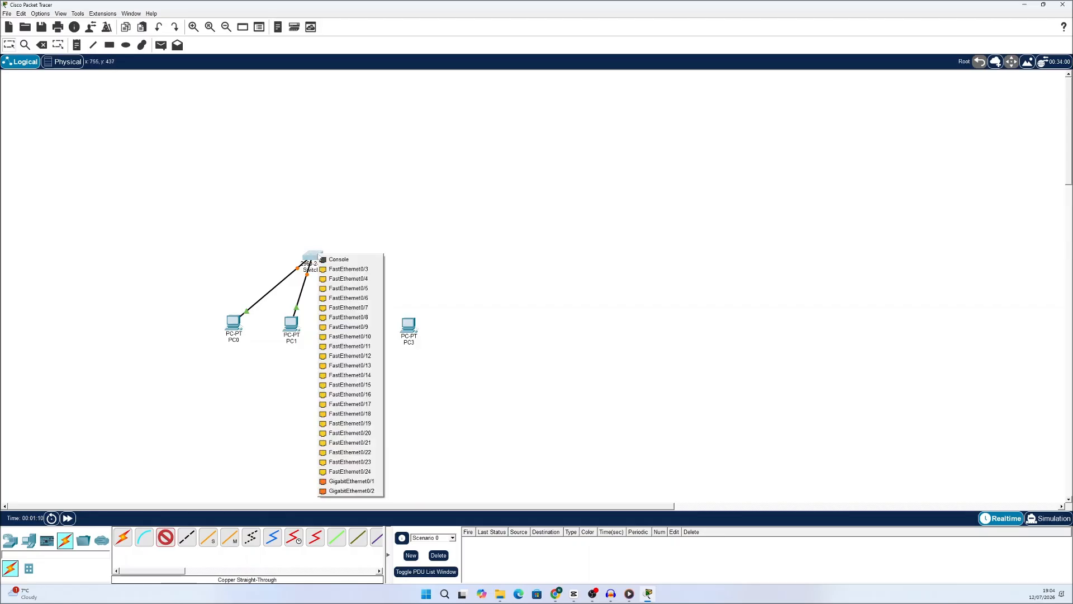
pyautogui.click(334, 273)
# Connect PC3 to the switch's FastEthernet0/4 port with a copper straight-through cable
pyautogui.click(166, 537)
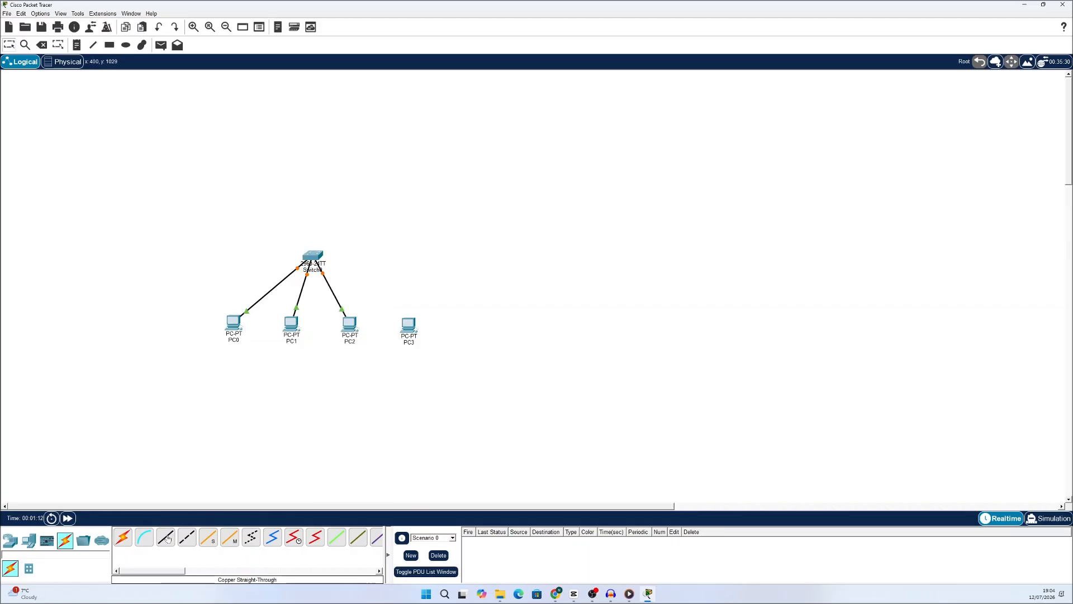
pyautogui.click(411, 326)
pyautogui.click(429, 359)
pyautogui.click(313, 257)
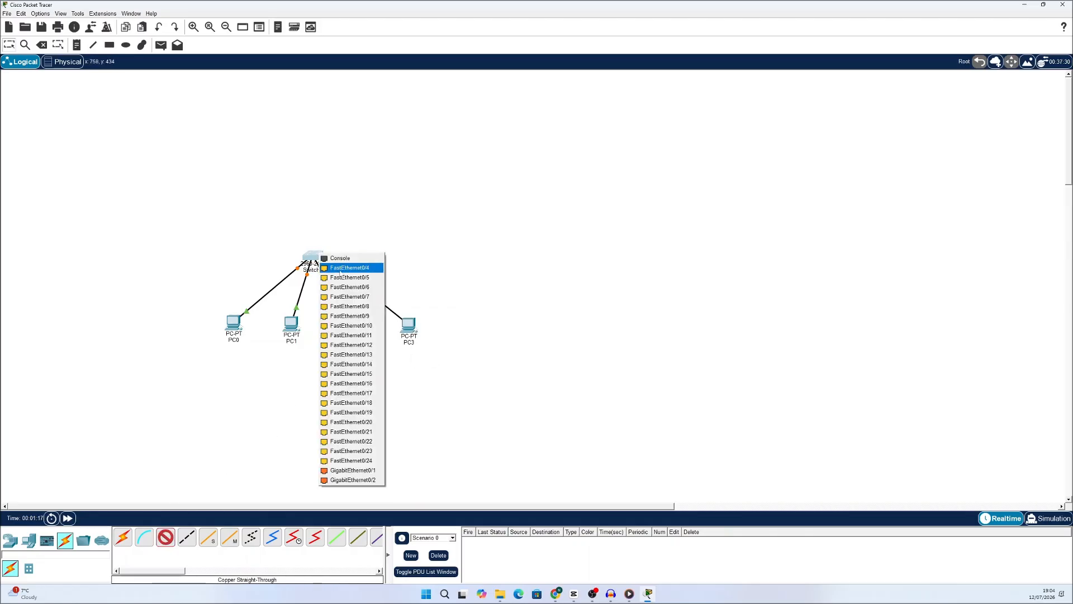
pyautogui.click(340, 280)
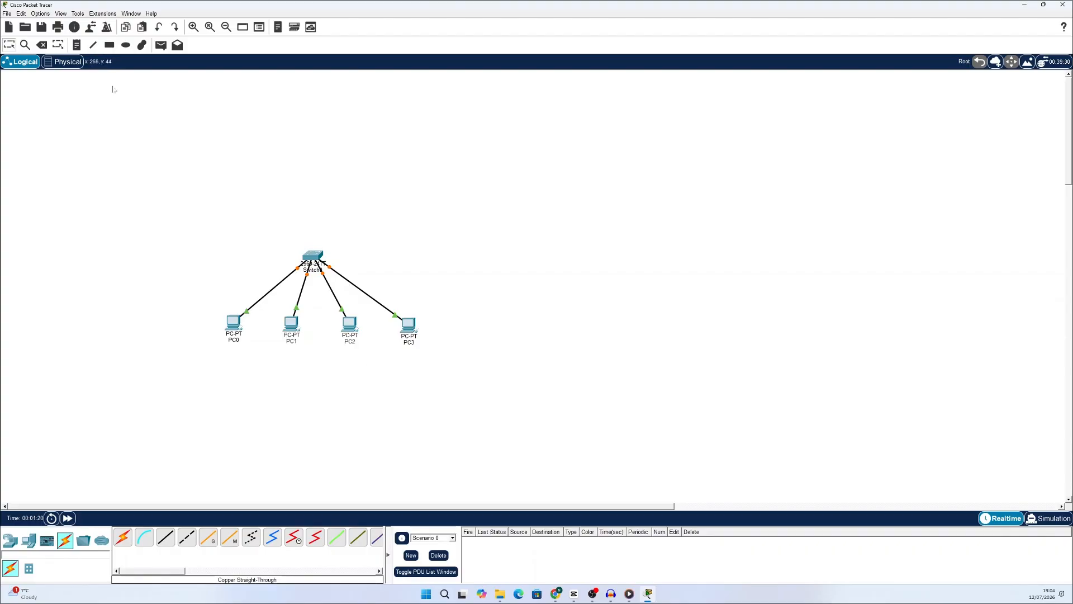
# Add text notes reading 192.168.1.2 below PC0 and 192.168.1.3 below PC1
pyautogui.click(76, 45)
pyautogui.click(210, 363)
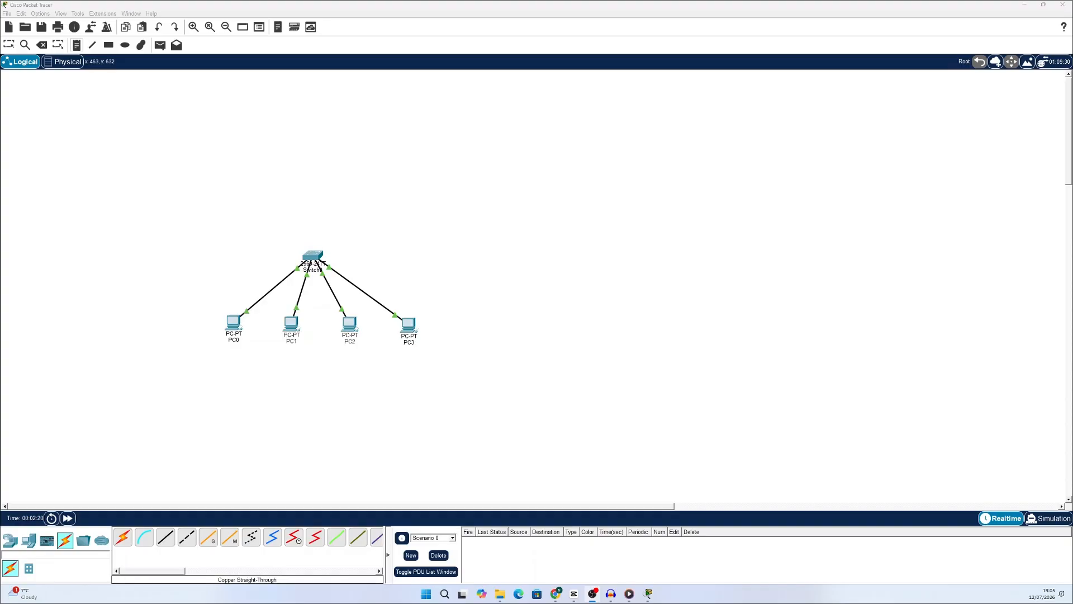
pyautogui.click(77, 45)
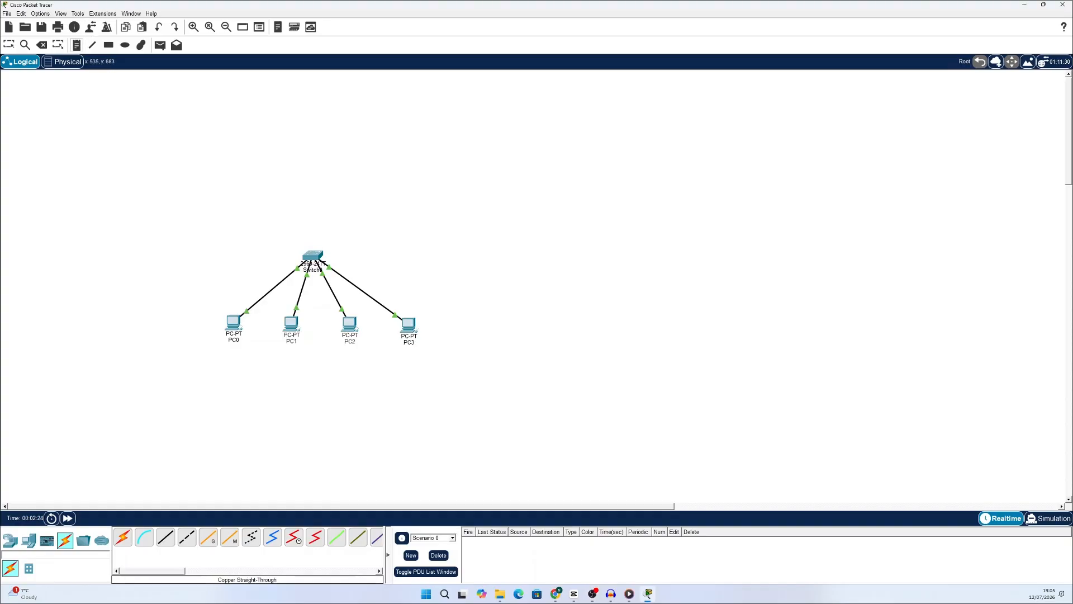
pyautogui.click(226, 360)
pyautogui.write('192.168.1.2')
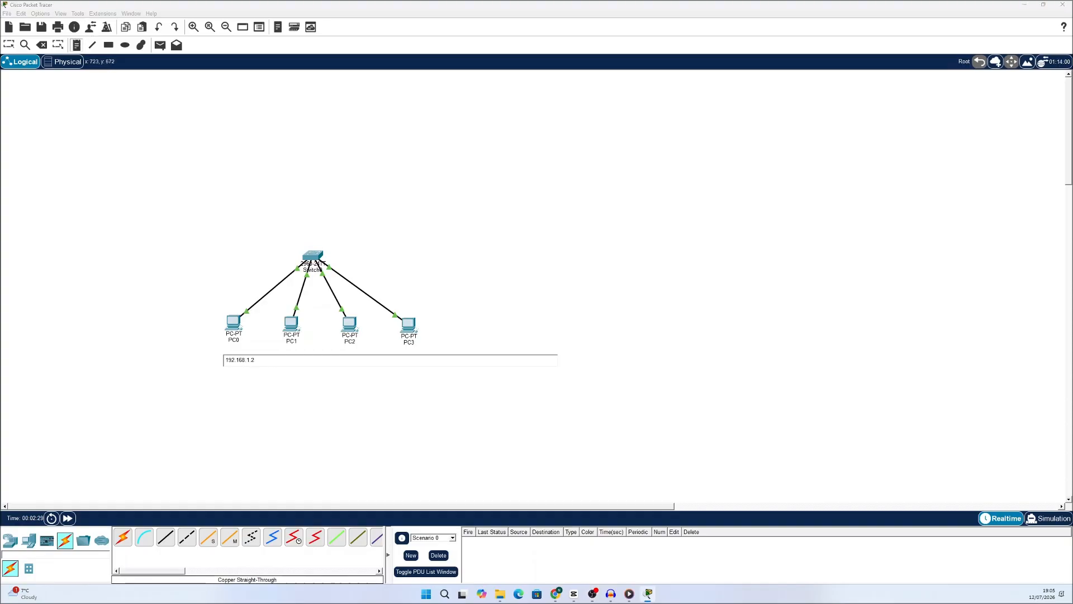
pyautogui.click(293, 355)
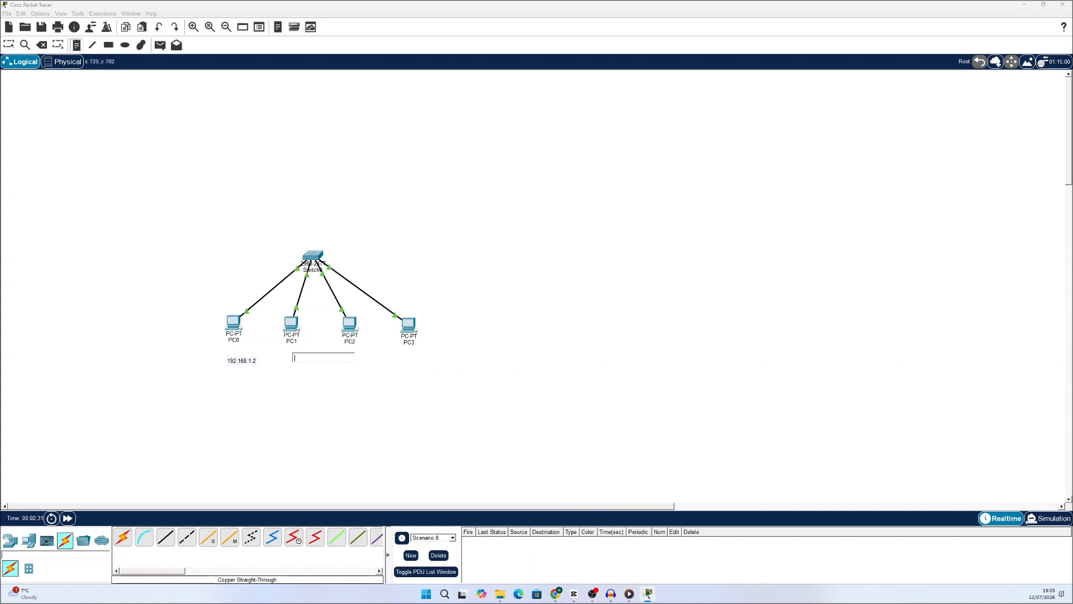
pyautogui.write('192')
# Add text notes reading 192.168.1.4 near PC2 and 192.168.1.5 near PC3
pyautogui.click(367, 356)
pyautogui.write('192')
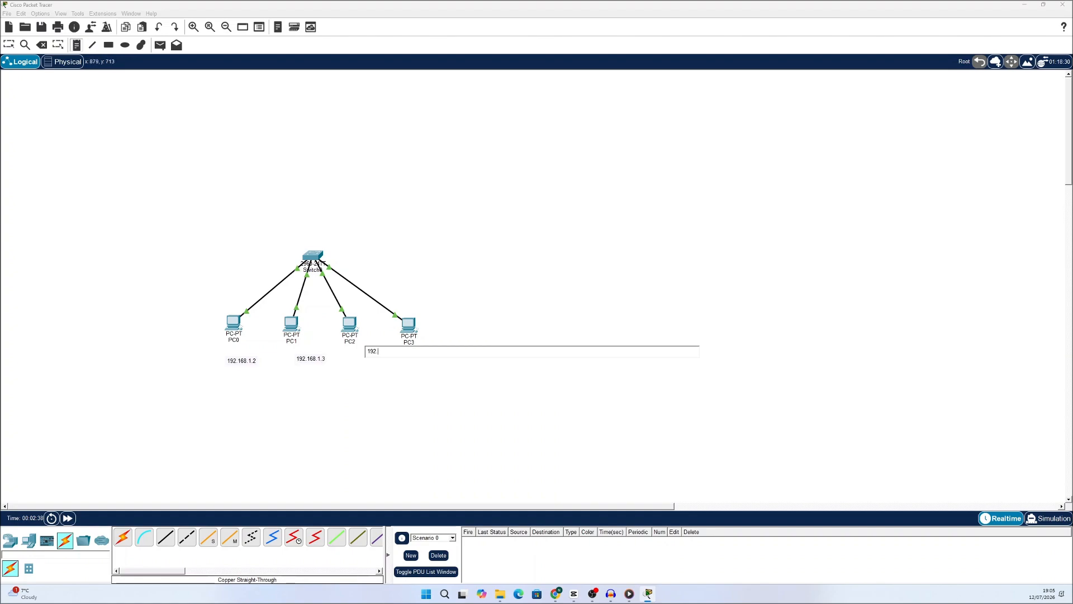
pyautogui.write('.168.1')
pyautogui.write('4')
pyautogui.press('BackSpace')
pyautogui.click(410, 329)
pyautogui.write('192.168')
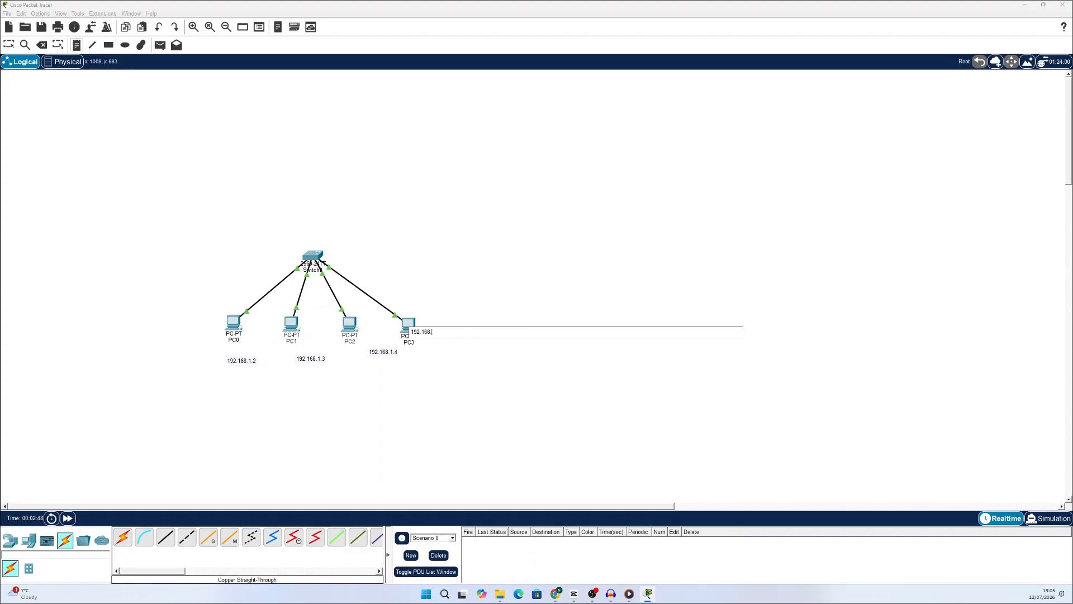
pyautogui.write('.1.5')
# Reposition the four IP address notes so each sits directly beneath its own PC
pyautogui.click(9, 44)
pyautogui.moveTo(232, 364); pyautogui.dragTo(216, 358)
pyautogui.moveTo(307, 362); pyautogui.dragTo(285, 360)
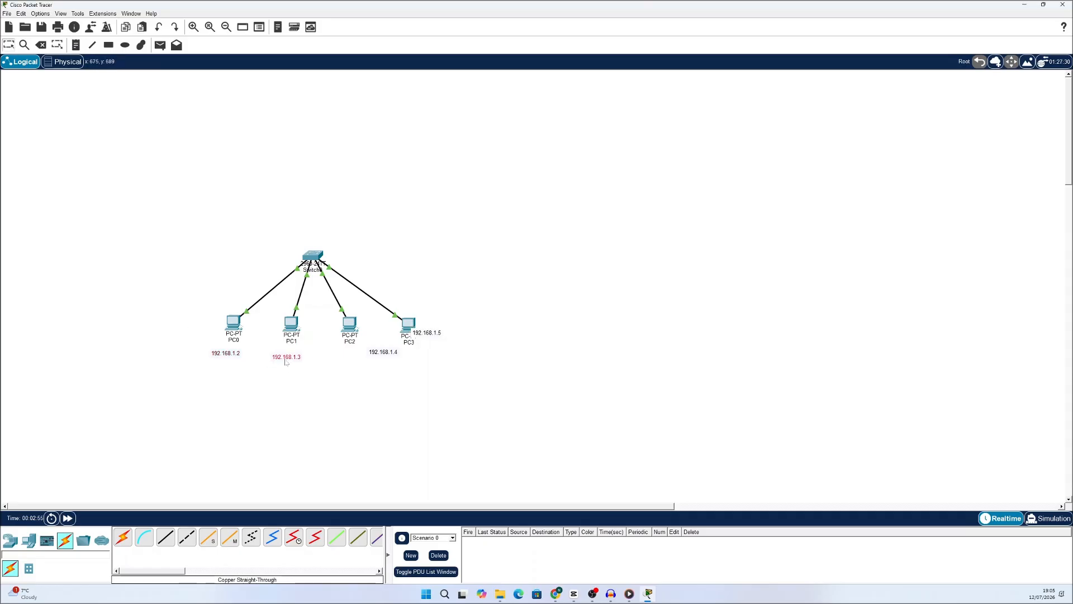
pyautogui.moveTo(382, 357); pyautogui.dragTo(352, 358)
pyautogui.moveTo(426, 333); pyautogui.dragTo(411, 354)
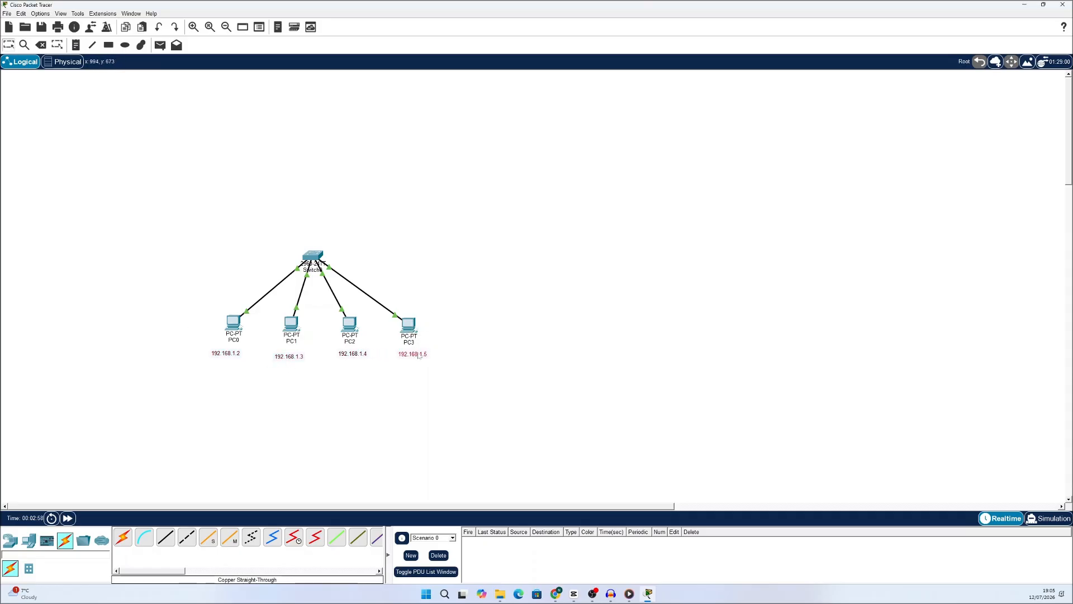
# Assign PC0 the static IPv4 address 192.168.1.2 with the default subnet mask, and close its window
pyautogui.click(231, 328)
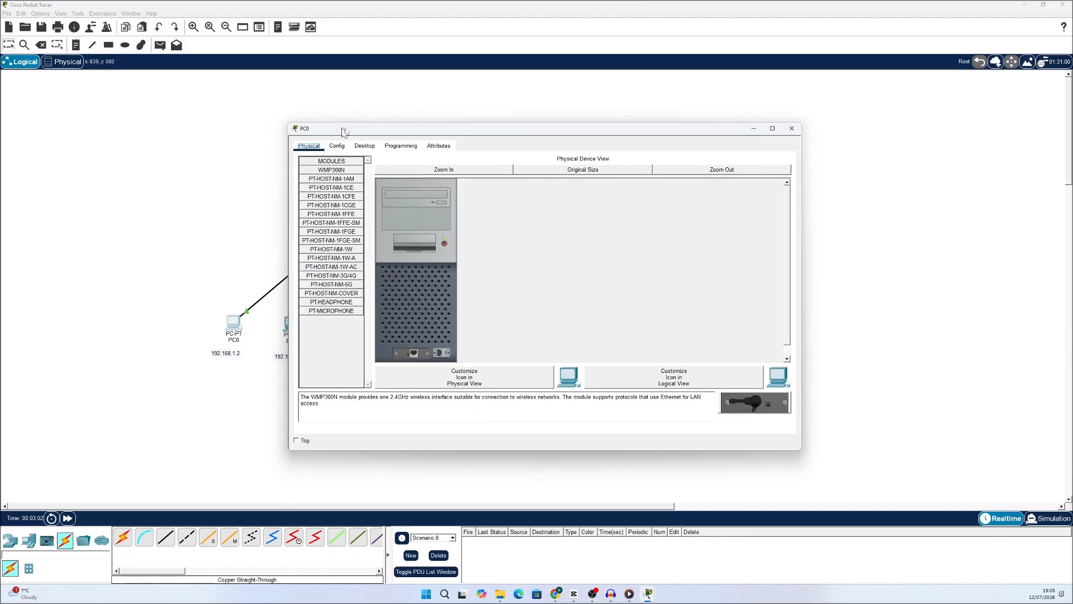
pyautogui.moveTo(340, 132); pyautogui.dragTo(539, 107)
pyautogui.click(522, 117)
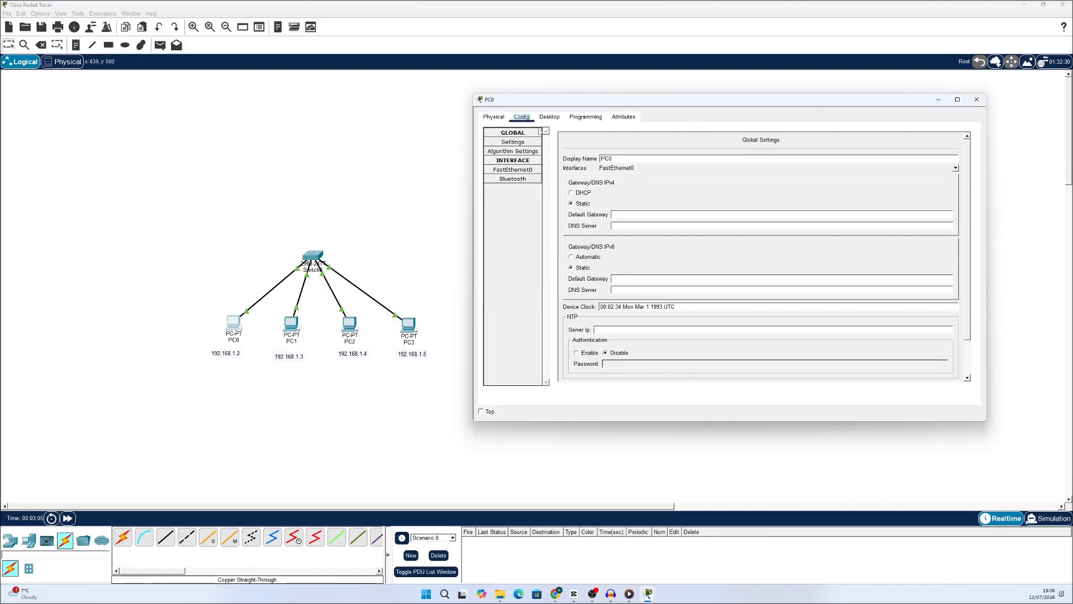
pyautogui.click(550, 117)
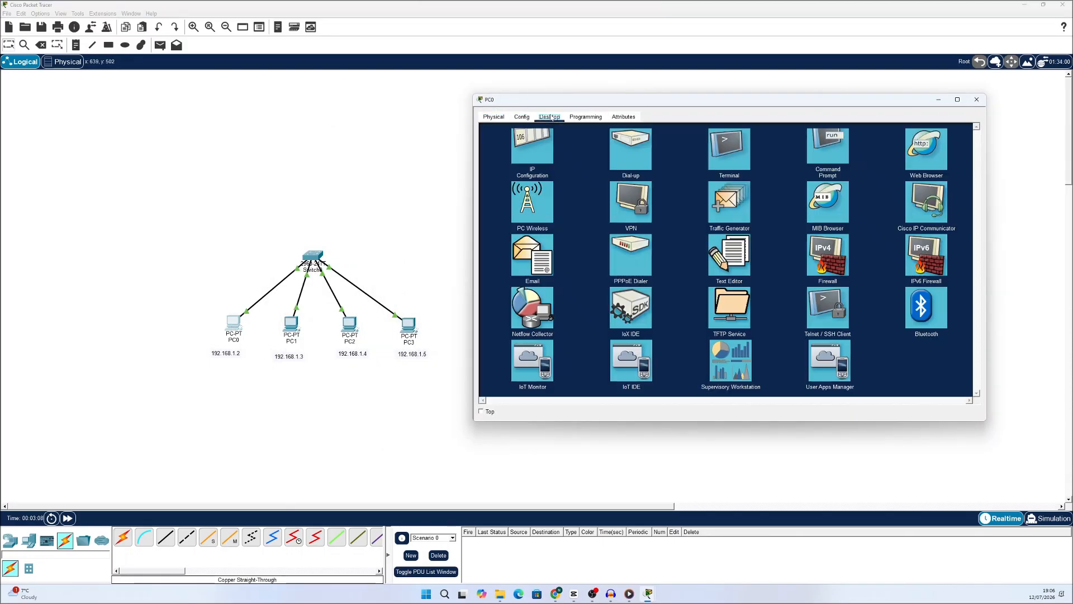
pyautogui.click(535, 159)
pyautogui.write('192.168.1.2')
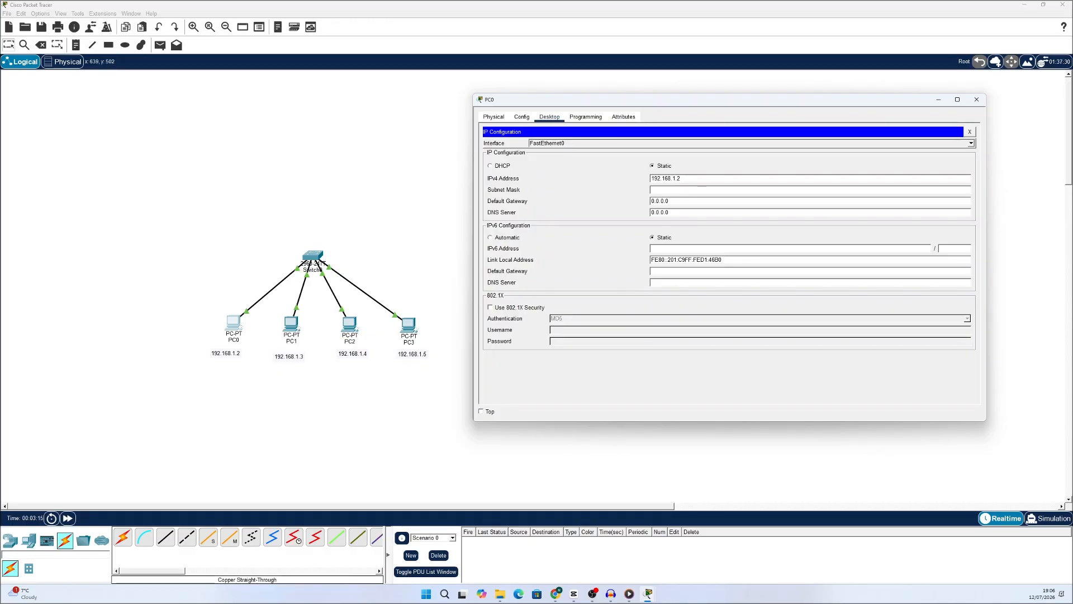
pyautogui.press('Tab')
pyautogui.click(977, 99)
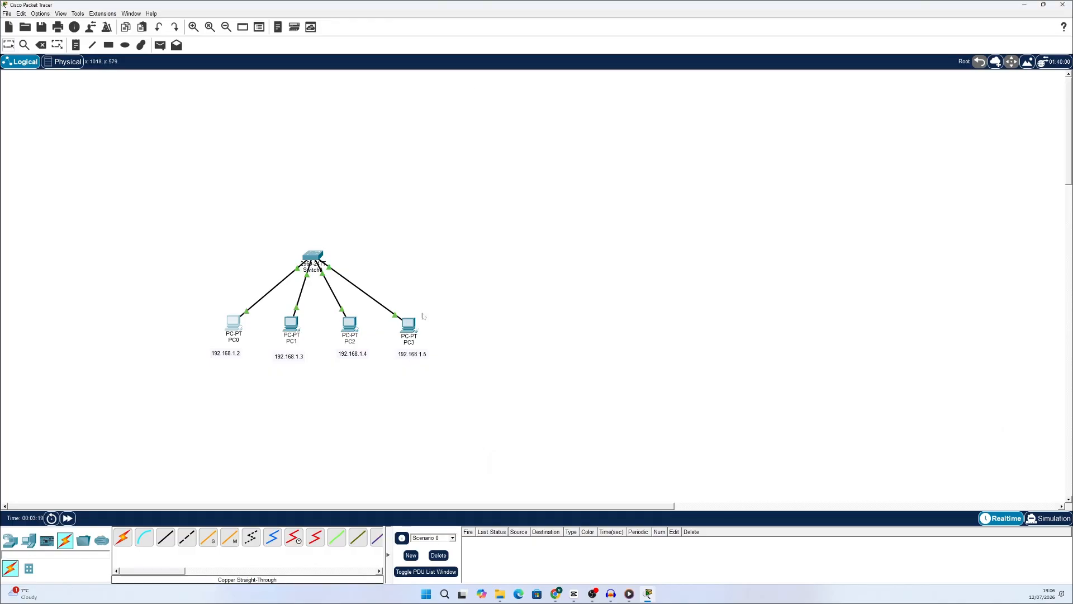
# Assign PC1 the static IPv4 address 192.168.1.3 with the default subnet mask, and close its window
pyautogui.click(291, 324)
pyautogui.moveTo(467, 130); pyautogui.dragTo(689, 95)
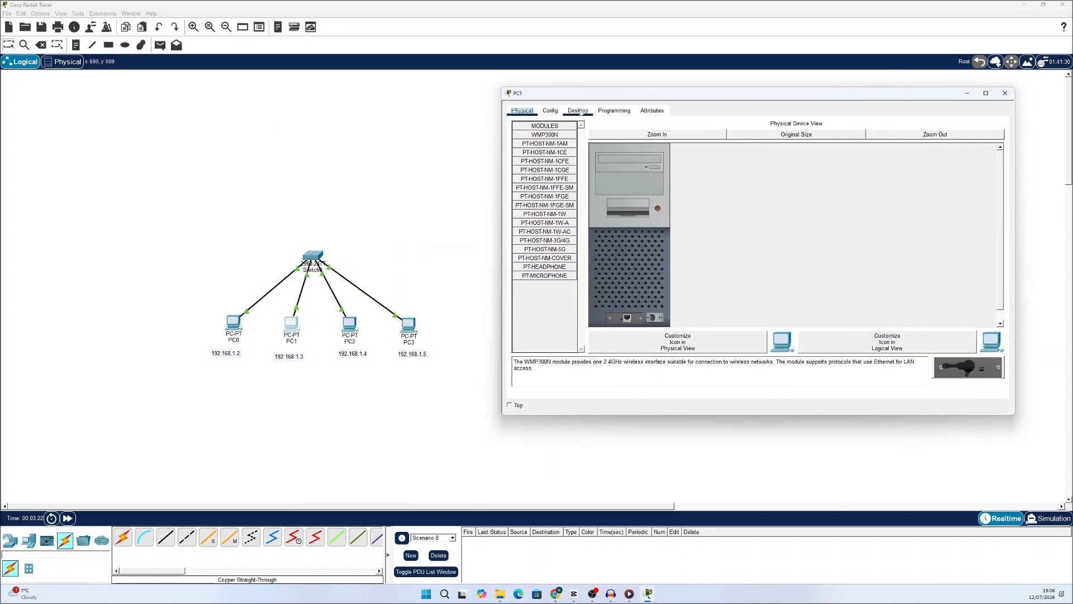
pyautogui.click(578, 110)
pyautogui.click(554, 157)
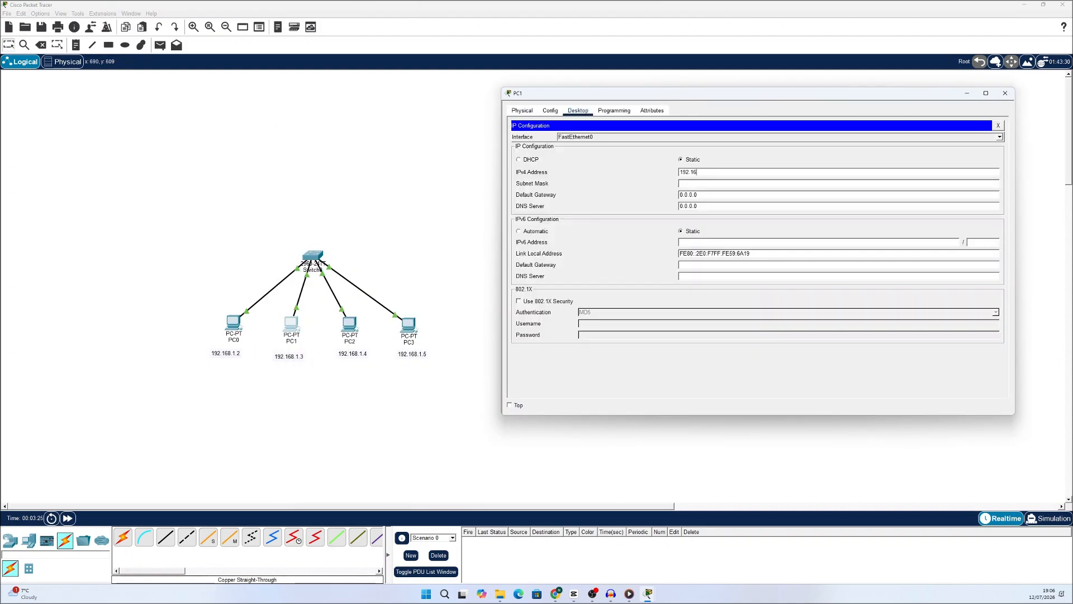
pyautogui.click(718, 183)
pyautogui.click(1004, 93)
# Assign PC2 the static IPv4 address 192.168.1.4 with the default subnet mask, and close its window
pyautogui.click(350, 327)
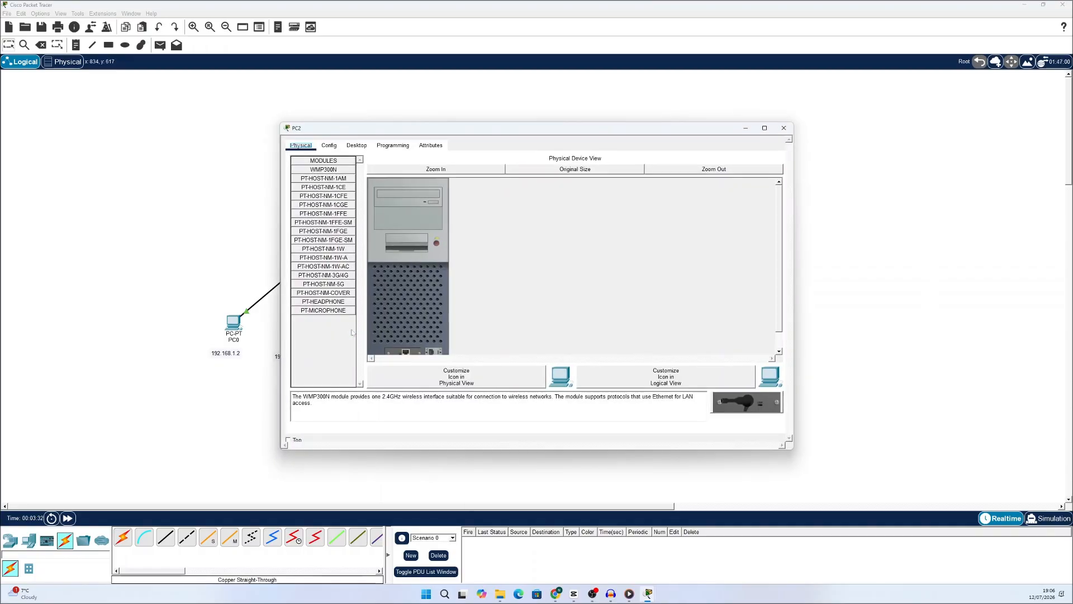
pyautogui.moveTo(516, 127); pyautogui.dragTo(661, 67)
pyautogui.click(502, 86)
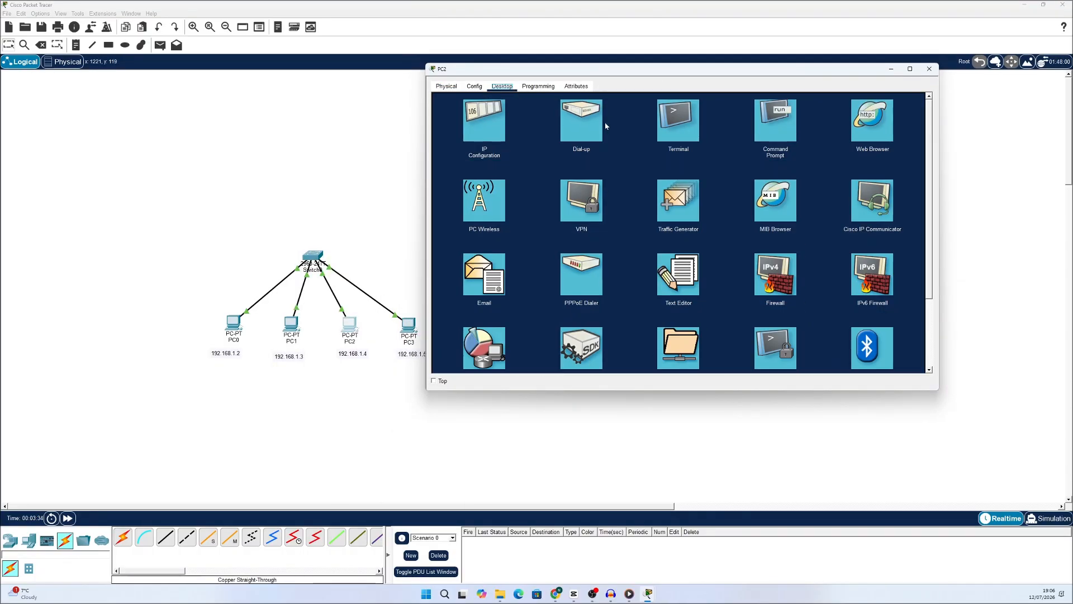
pyautogui.click(485, 126)
pyautogui.write('192')
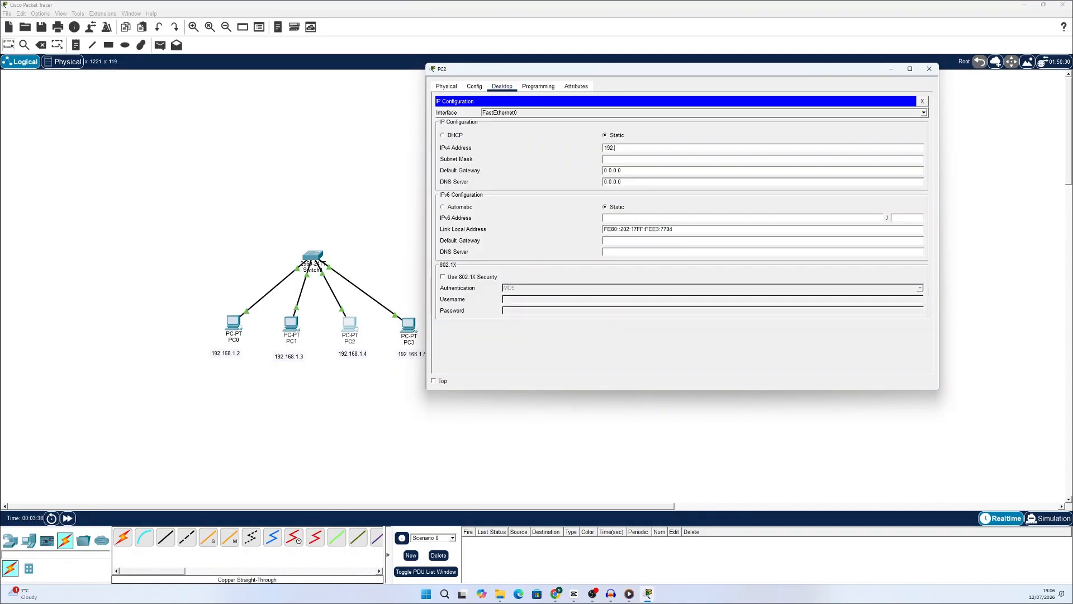
pyautogui.write('.168.')
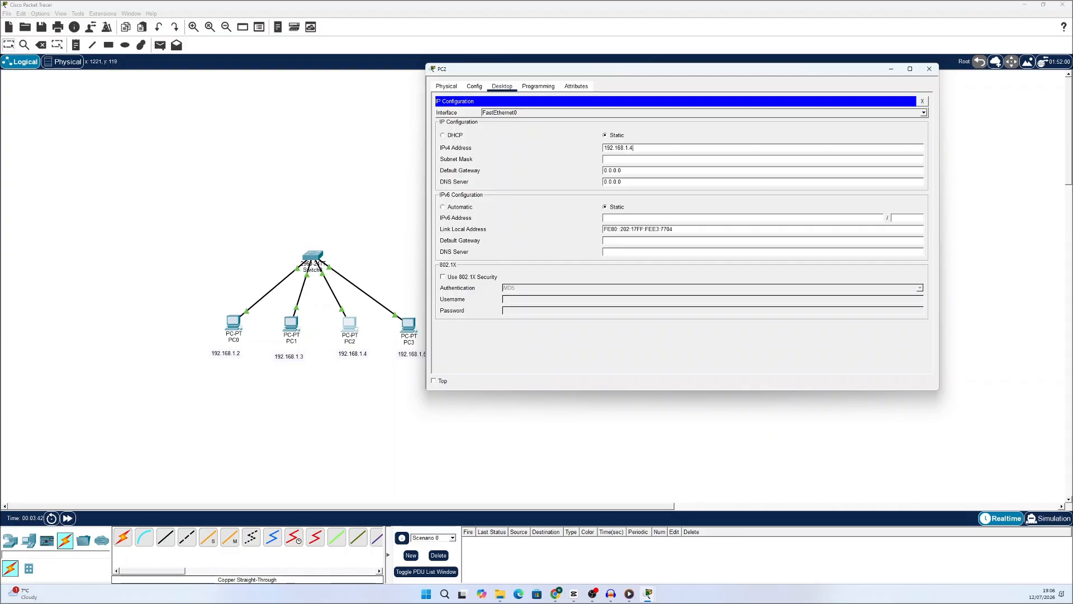
pyautogui.write('1.4')
pyautogui.press('Tab')
pyautogui.click(929, 69)
# Assign PC3 the static IPv4 address 192.168.1.5 with the default subnet mask, and close its window
pyautogui.click(409, 324)
pyautogui.moveTo(474, 126); pyautogui.dragTo(639, 93)
pyautogui.click(490, 104)
pyautogui.click(517, 104)
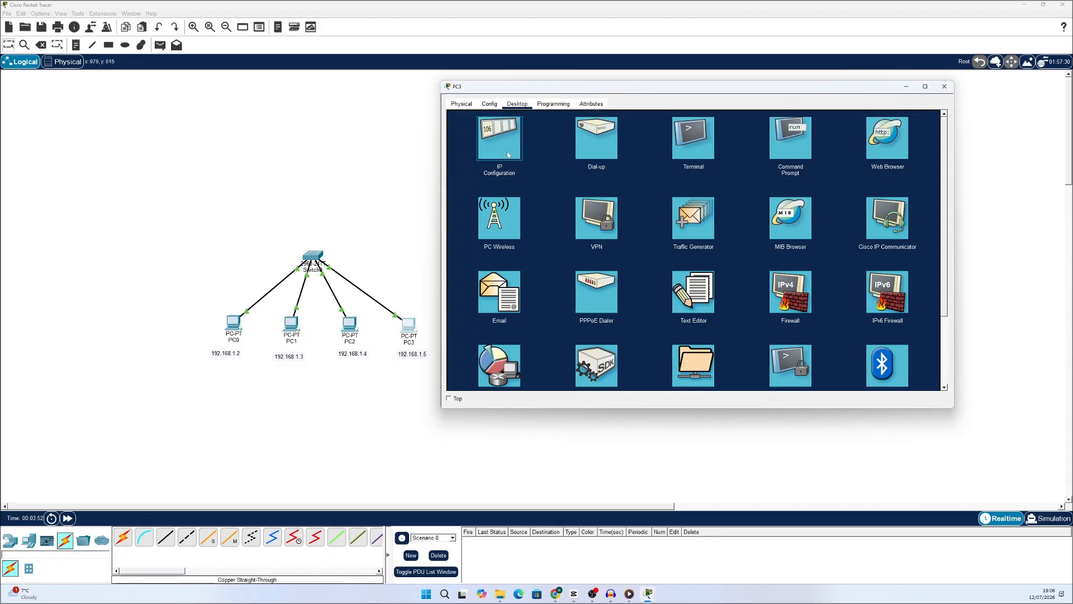
pyautogui.click(508, 154)
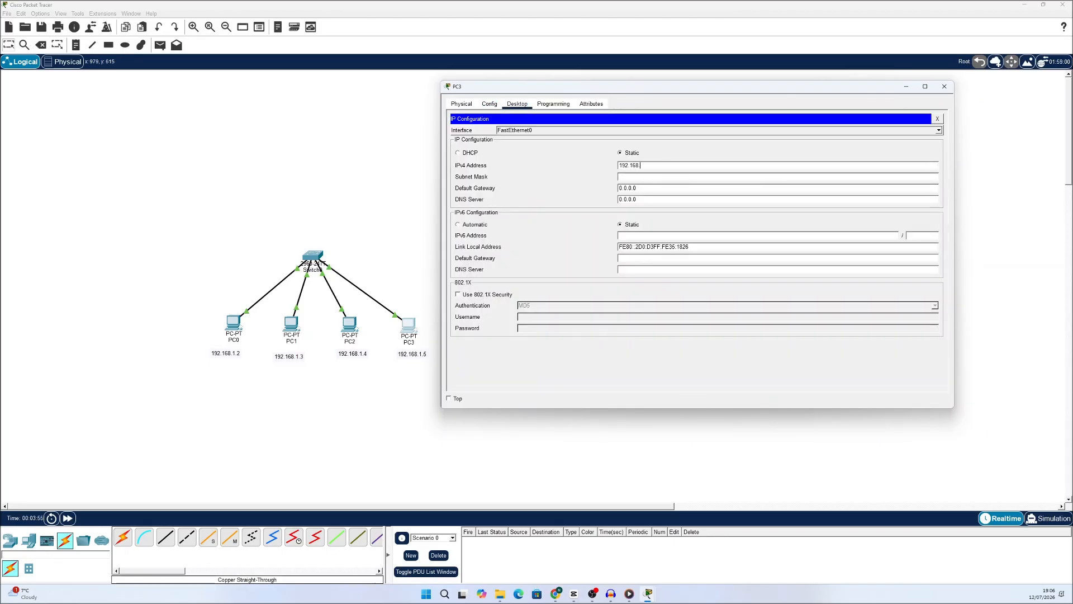
pyautogui.press('Tab')
pyautogui.click(945, 87)
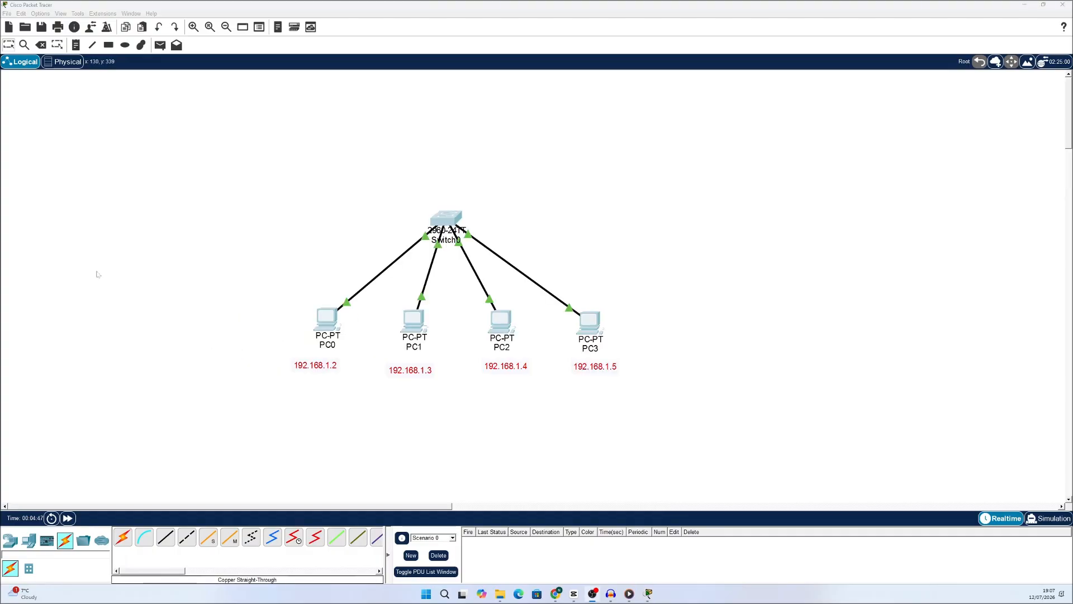
# Draw two unfilled black-outlined ellipses, one around PC0 and PC1 and the other around PC2 and PC3
pyautogui.click(125, 45)
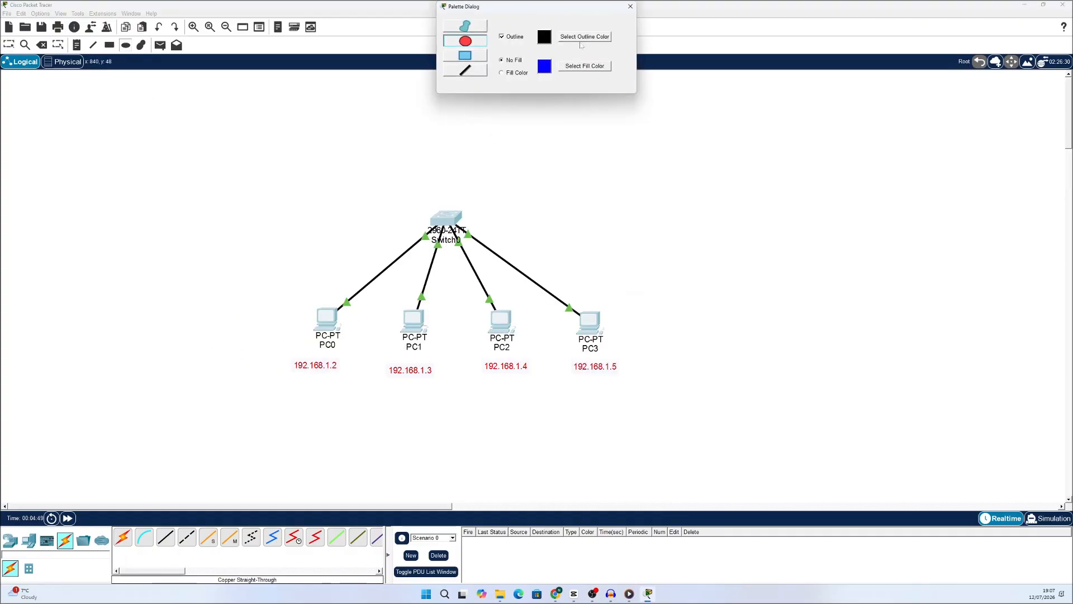
pyautogui.moveTo(258, 246)
pyautogui.mouseDown()
pyautogui.moveTo(386, 375)
pyautogui.moveTo(466, 423)
pyautogui.mouseUp()
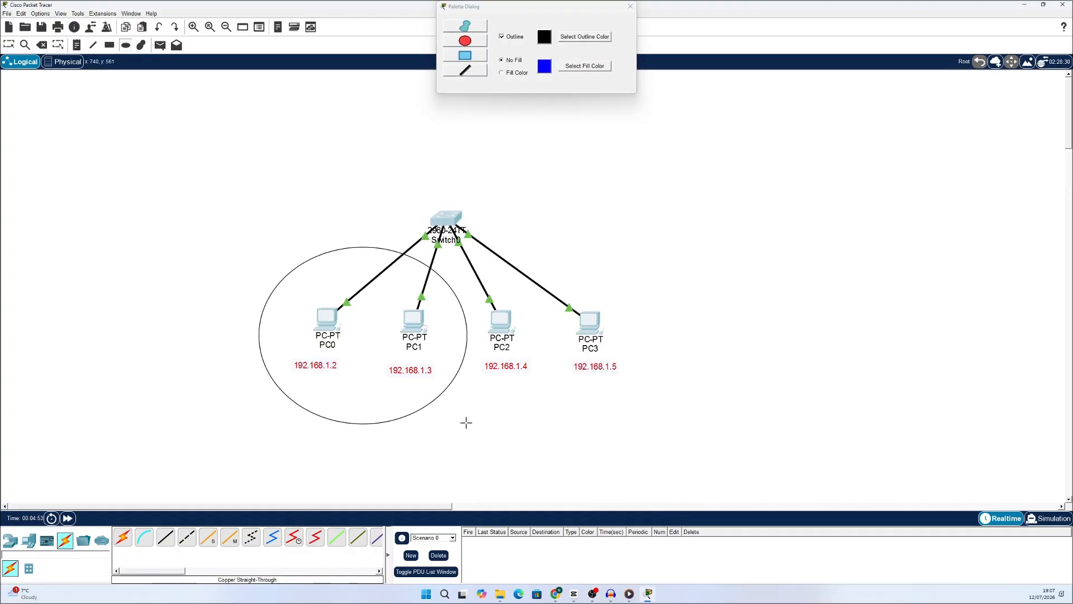
pyautogui.click(515, 72)
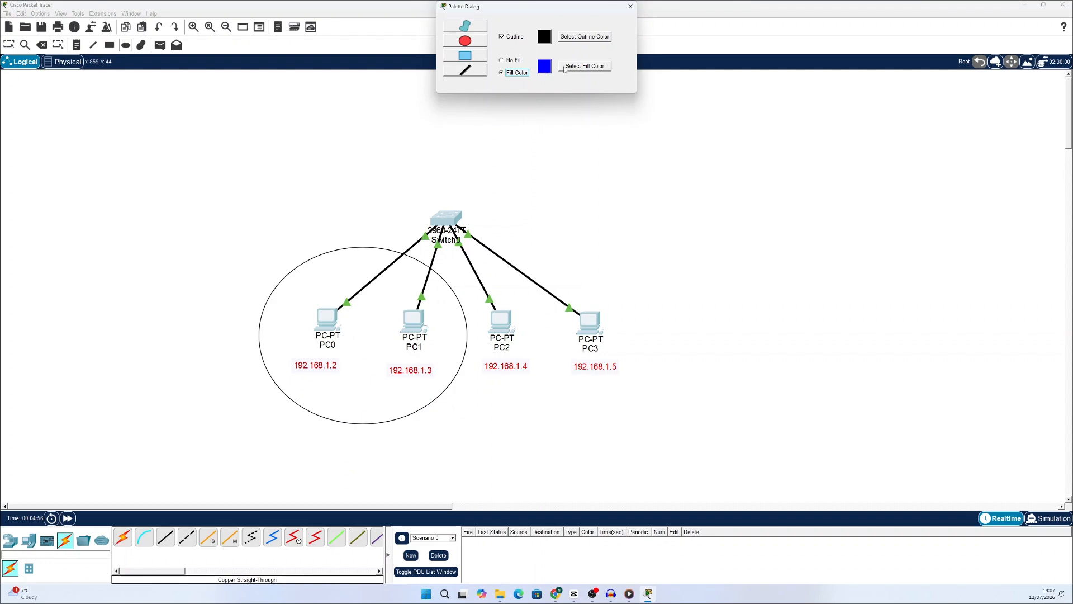
pyautogui.moveTo(667, 226); pyautogui.dragTo(473, 436)
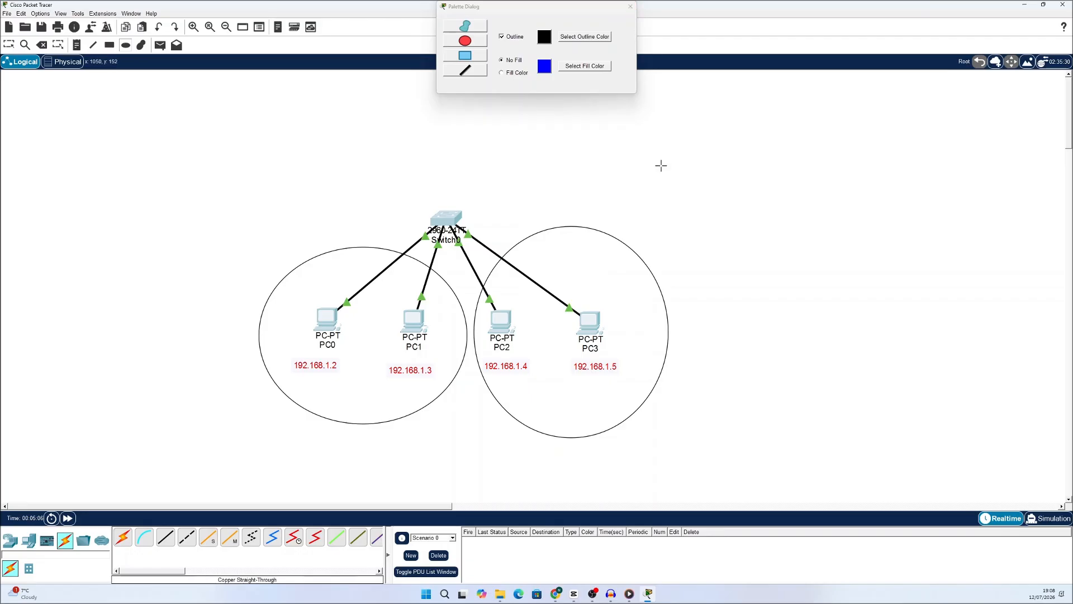
pyautogui.hotkey('ctrl', 'z')
pyautogui.moveTo(697, 212)
pyautogui.mouseDown()
pyautogui.moveTo(537, 383)
pyautogui.moveTo(468, 428)
pyautogui.mouseUp()
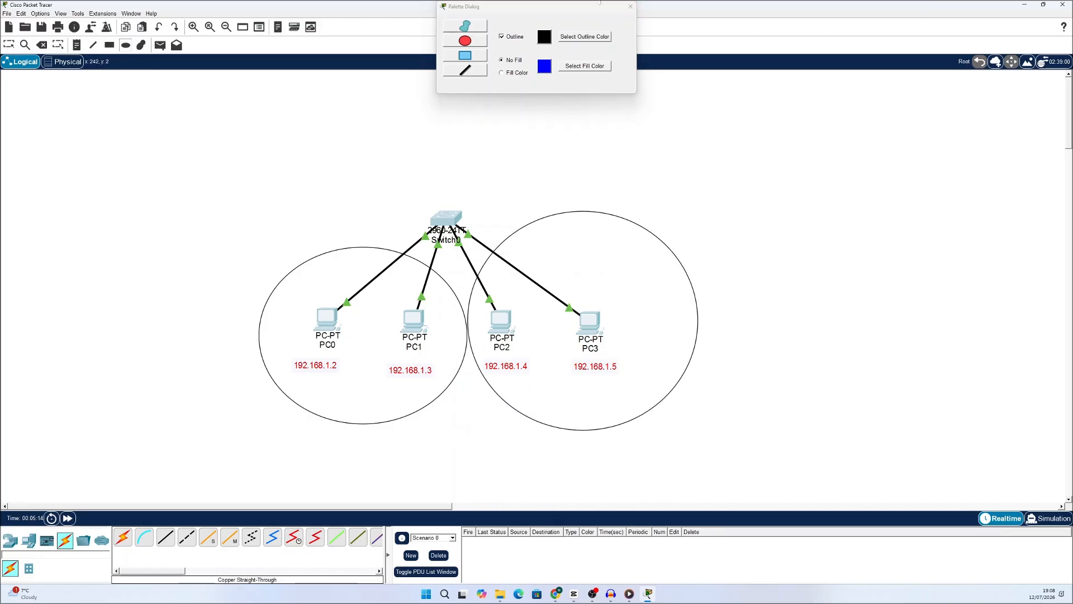
pyautogui.click(631, 6)
# Place a "Finance" note above PC3 and a "Managment" note above PC0, each inside its ellipse
pyautogui.click(79, 47)
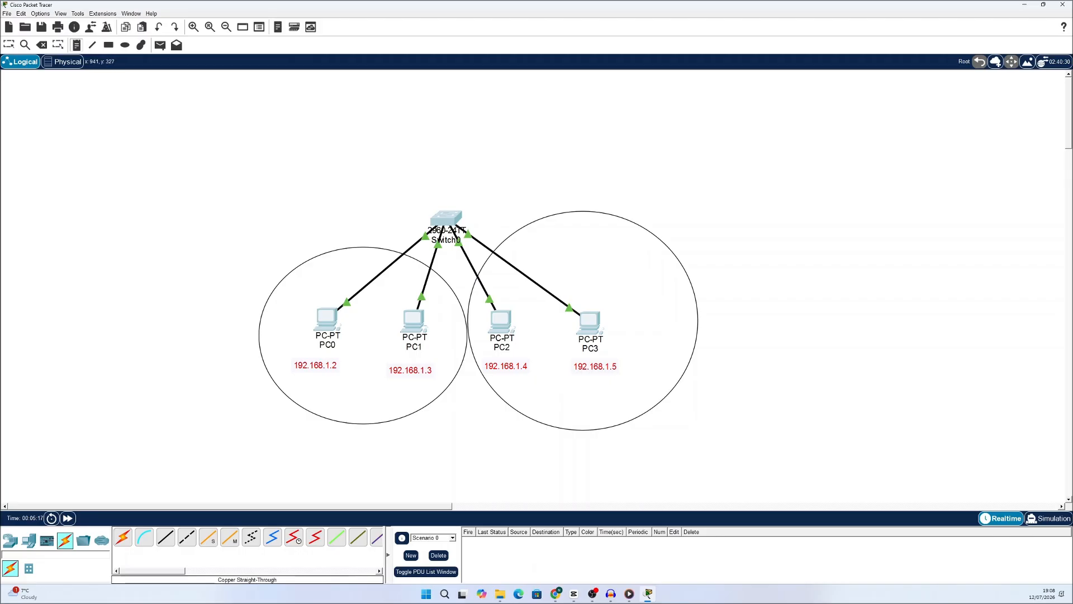
pyautogui.click(593, 279)
pyautogui.write('Finance')
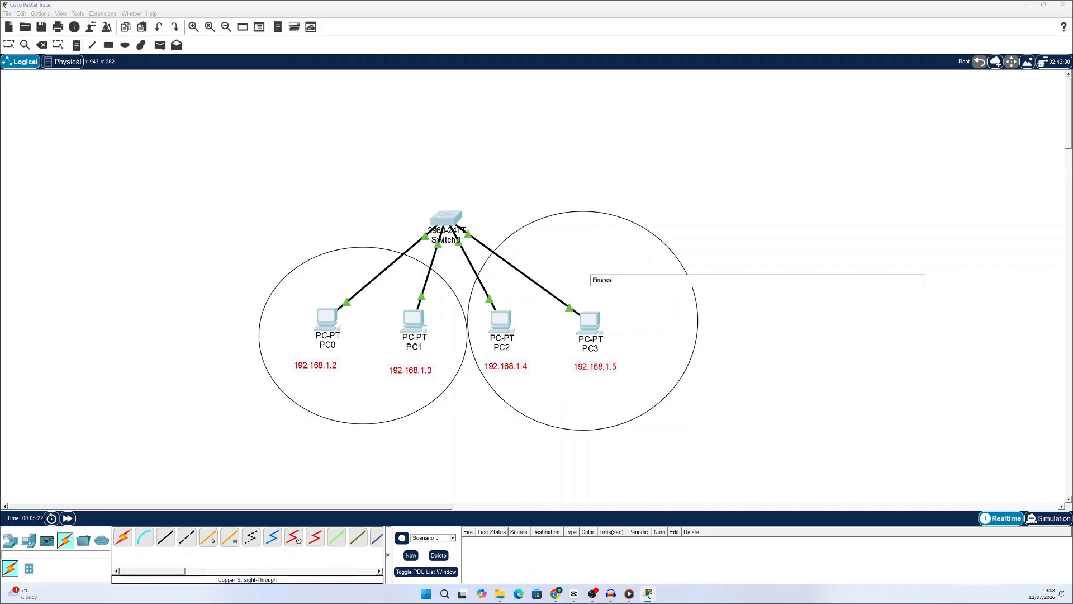
pyautogui.click(749, 373)
pyautogui.click(307, 284)
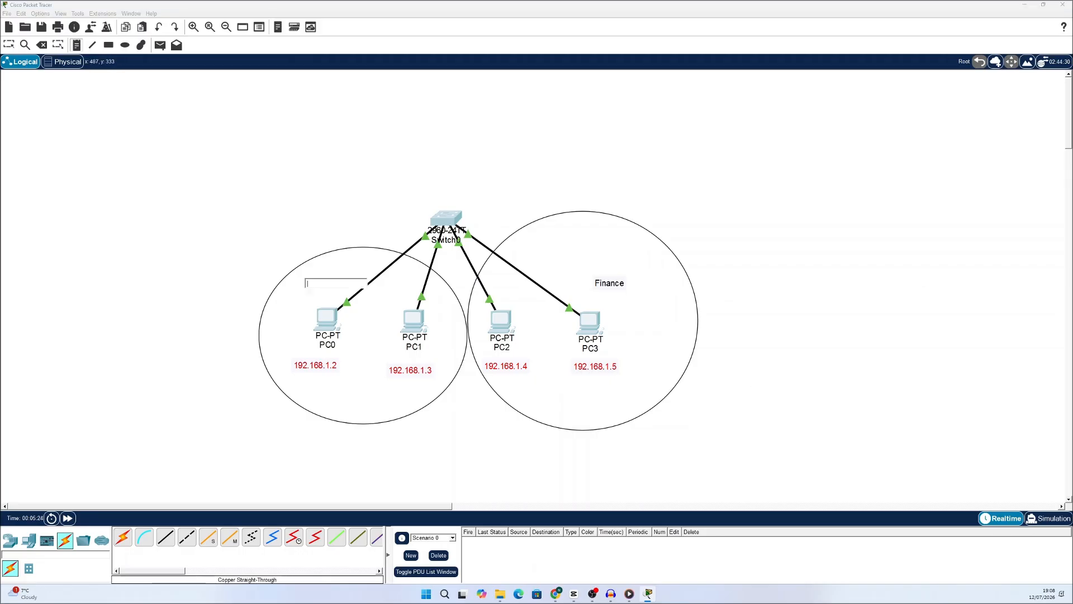
pyautogui.write('Managment')
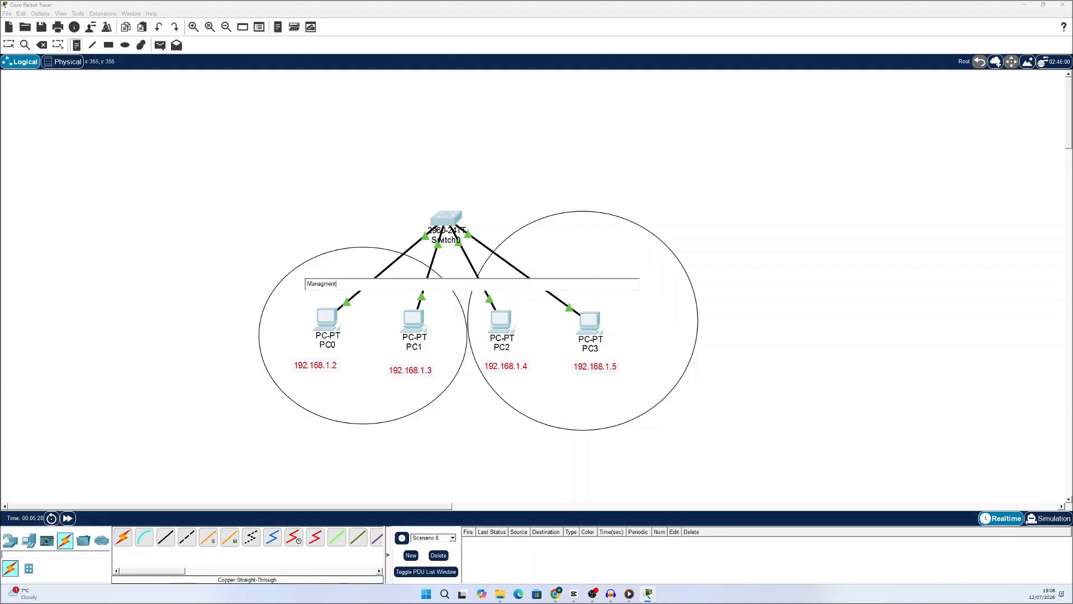
pyautogui.click(209, 213)
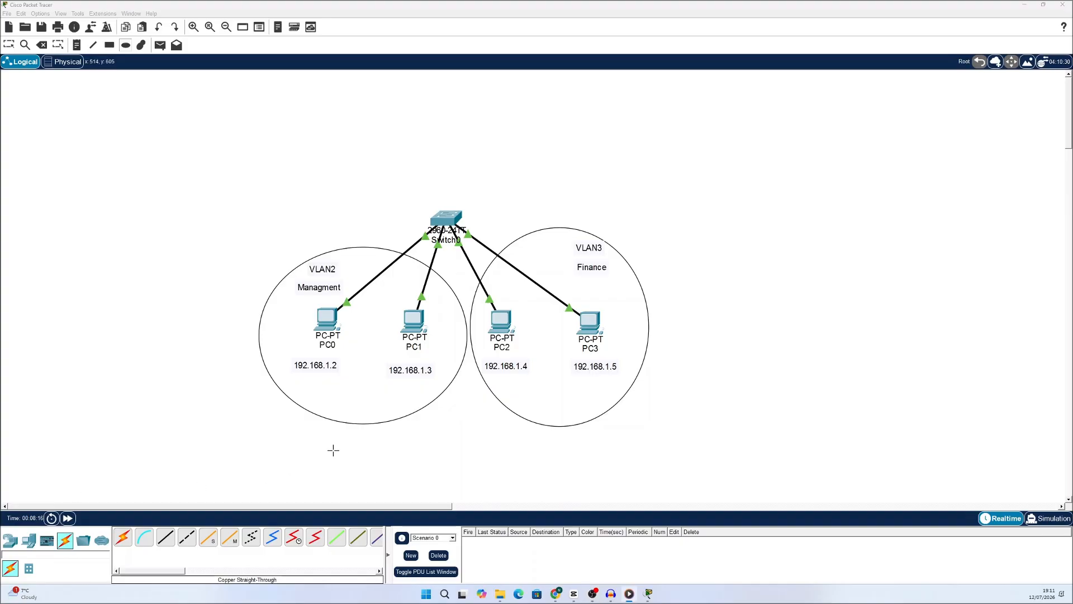
# Ping 192.168.1.5 from PC1's Command Prompt to test connectivity with PC3, and close PC1's window
pyautogui.click(9, 45)
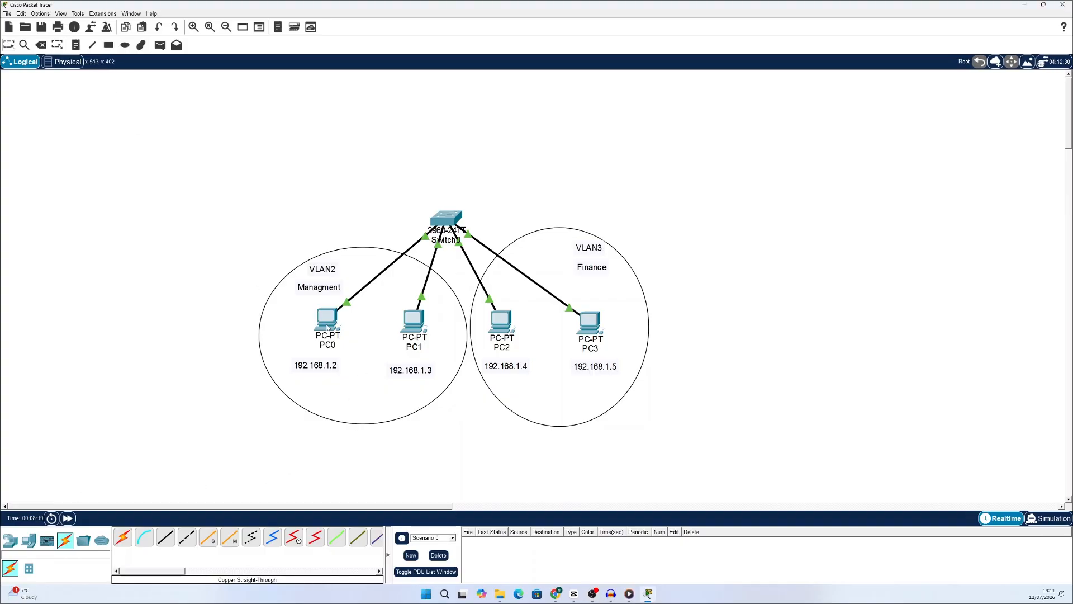
pyautogui.click(327, 319)
pyautogui.click(789, 128)
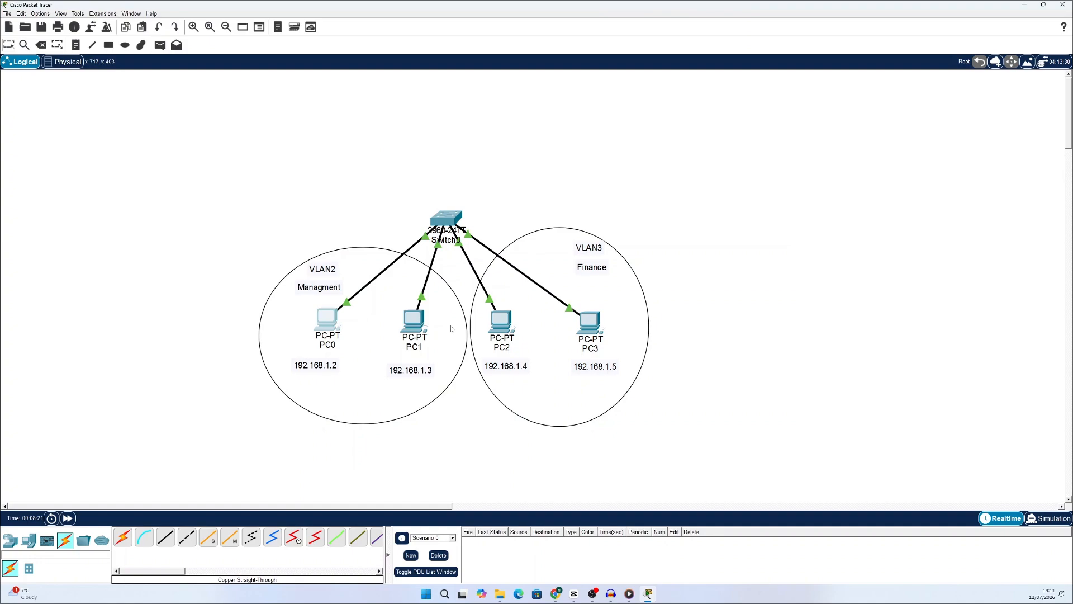
pyautogui.click(416, 324)
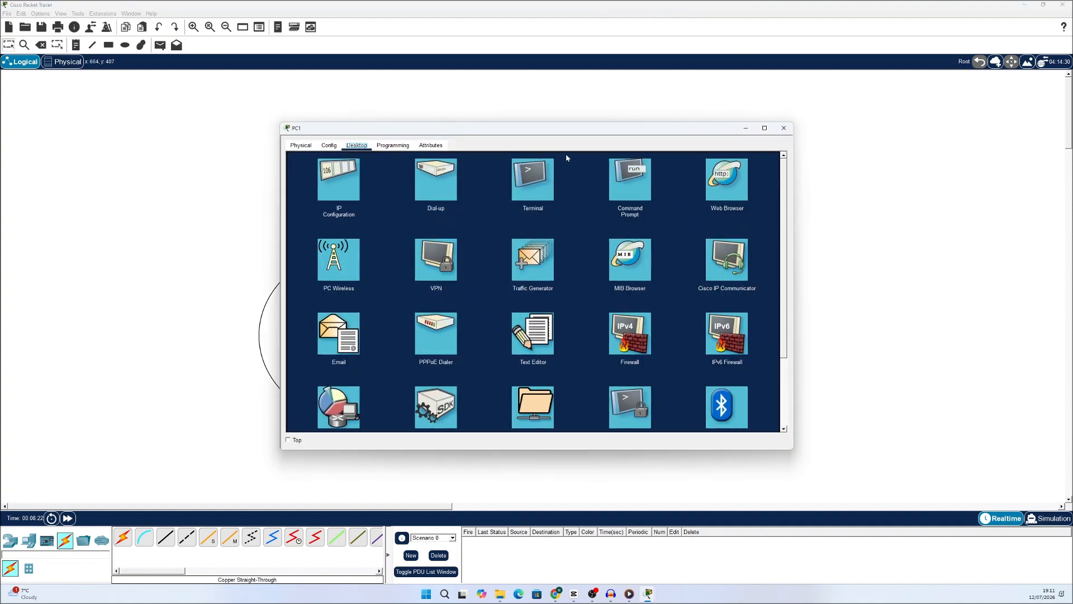
pyautogui.moveTo(580, 134); pyautogui.dragTo(357, 149)
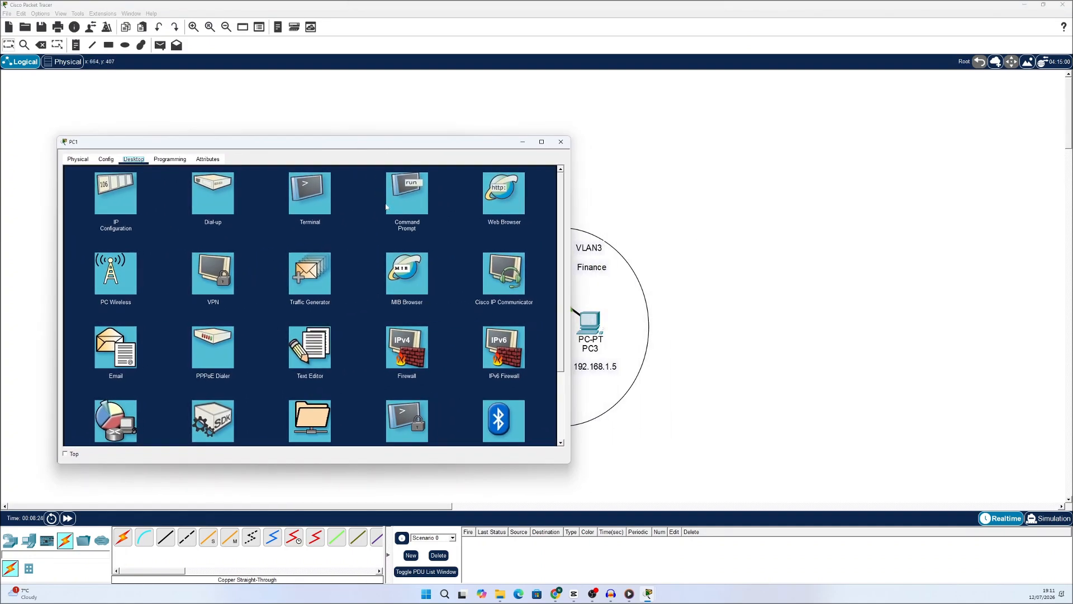
pyautogui.click(406, 193)
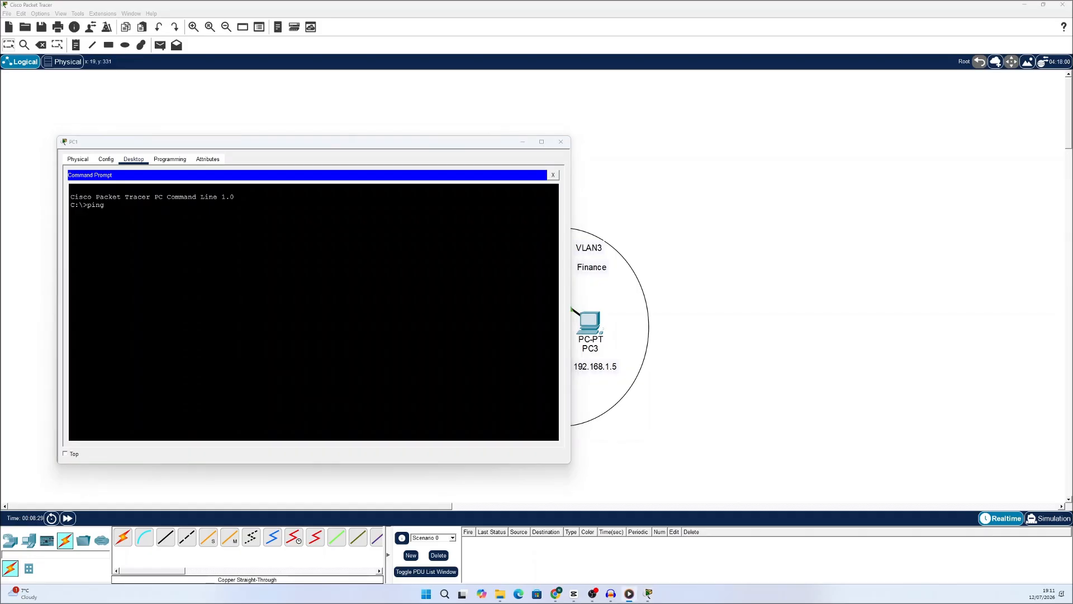
pyautogui.moveTo(310, 147); pyautogui.dragTo(890, 98)
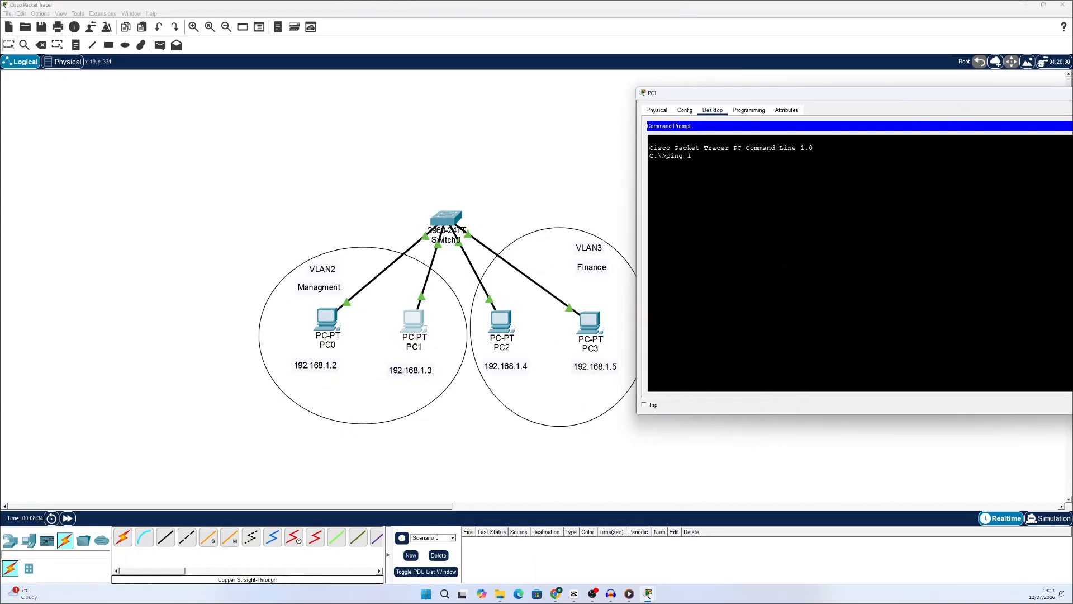
pyautogui.write('.')
pyautogui.write('168.1.5')
pyautogui.press('Return')
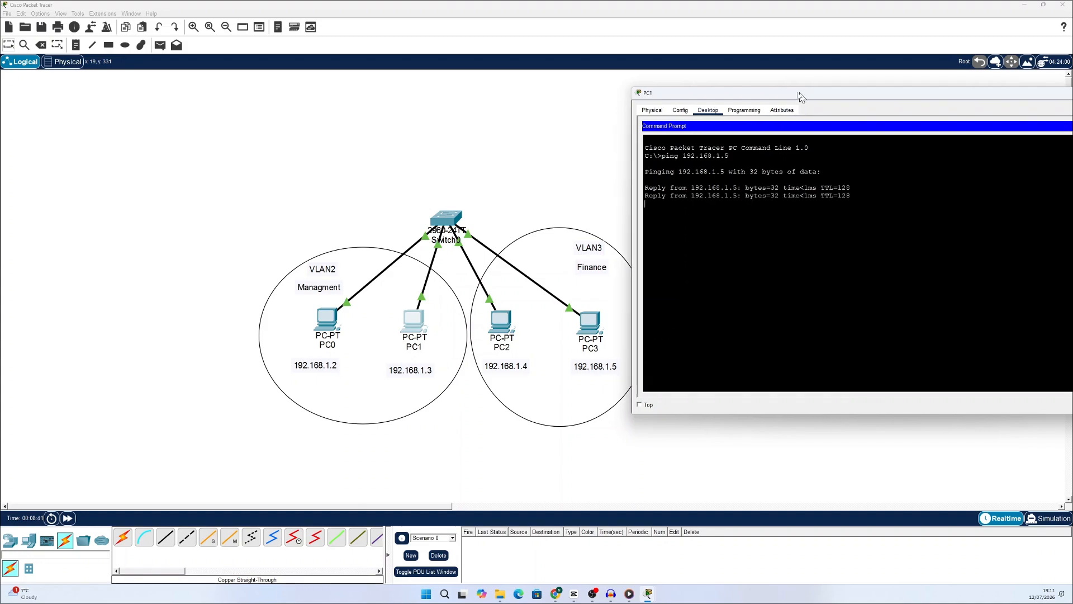
pyautogui.moveTo(802, 101); pyautogui.dragTo(584, 108)
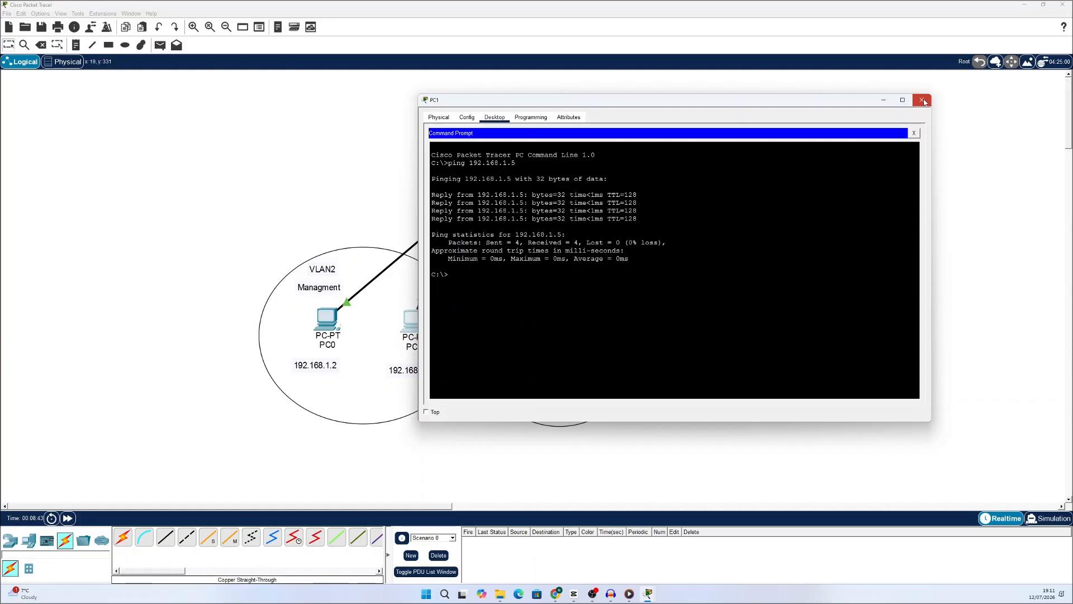
pyautogui.click(923, 101)
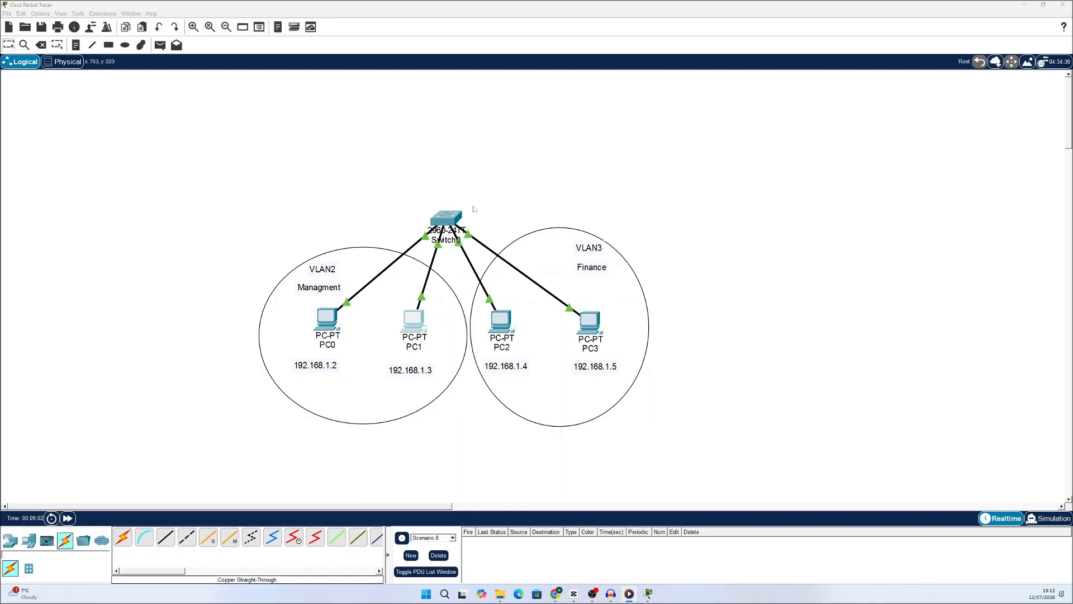
# Add VLAN number 2 named "Managment" to the VLAN database of Switch0
pyautogui.click(451, 221)
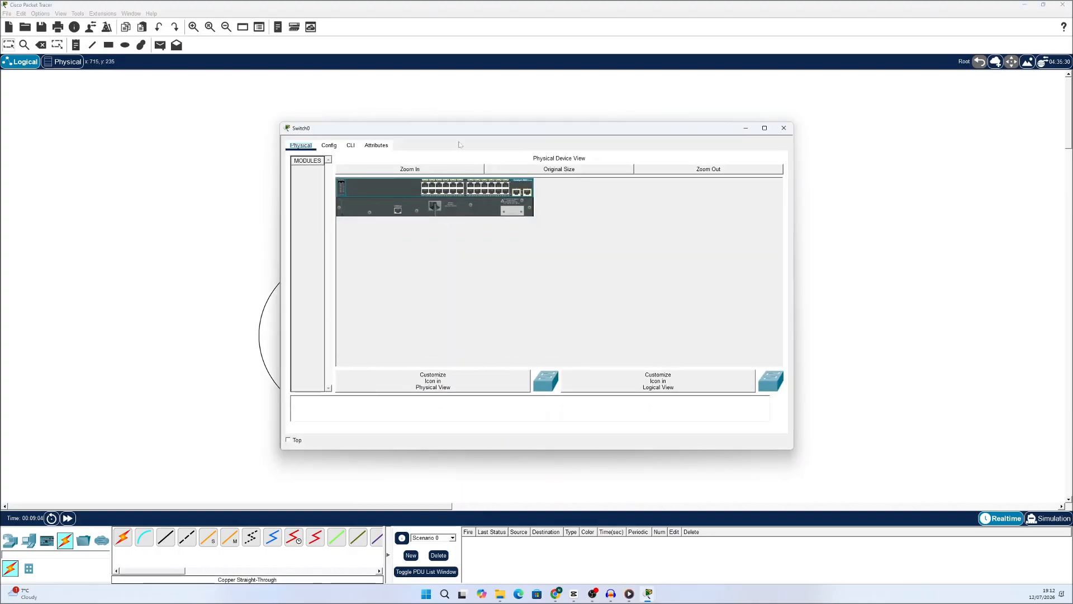
pyautogui.moveTo(458, 132); pyautogui.dragTo(719, 92)
pyautogui.click(588, 106)
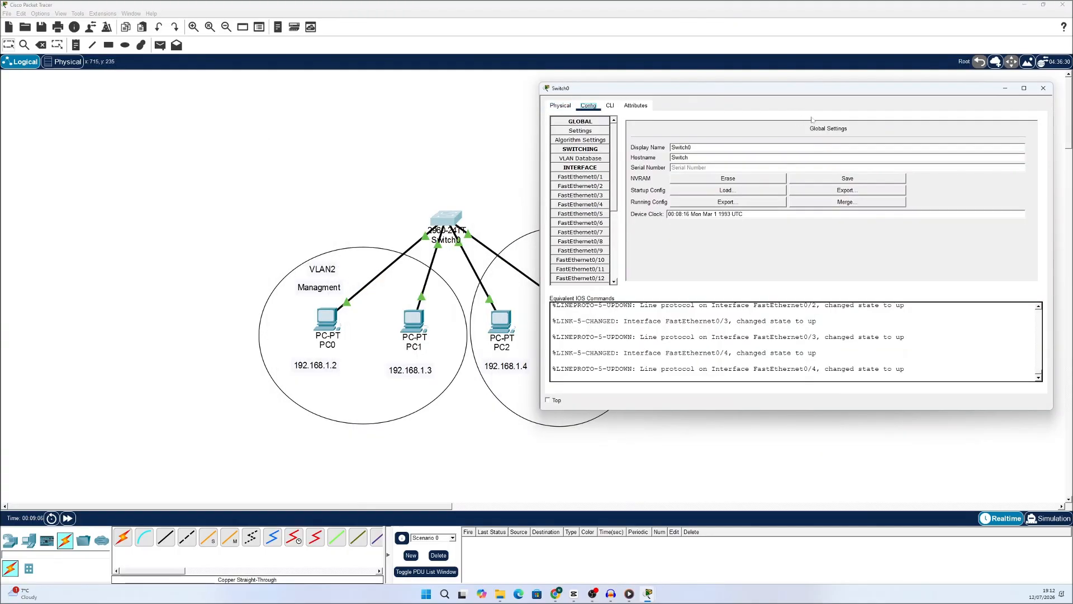
pyautogui.click(580, 158)
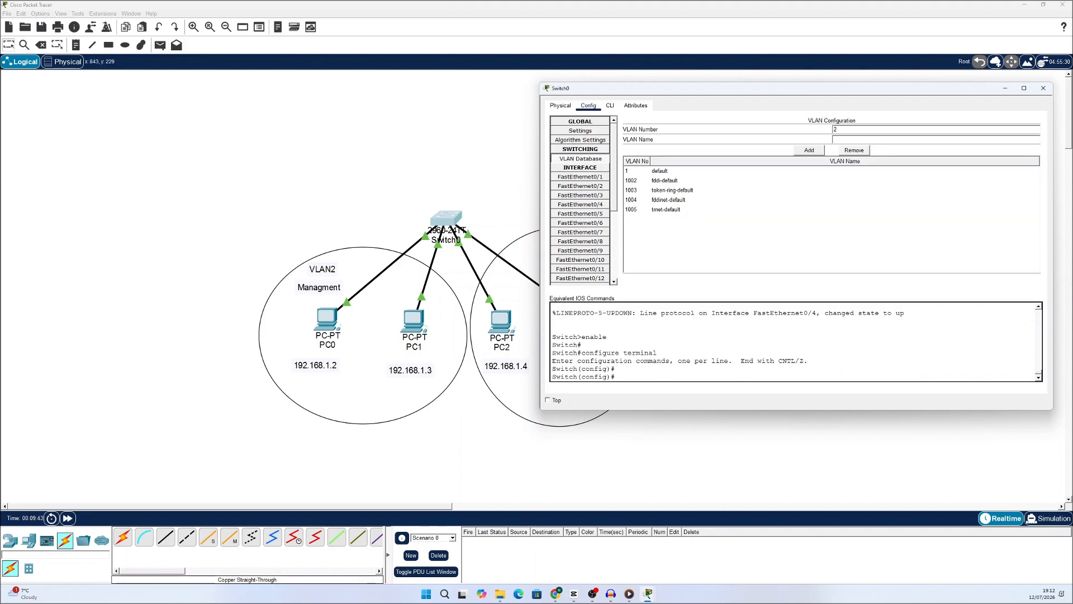
pyautogui.write('Managment')
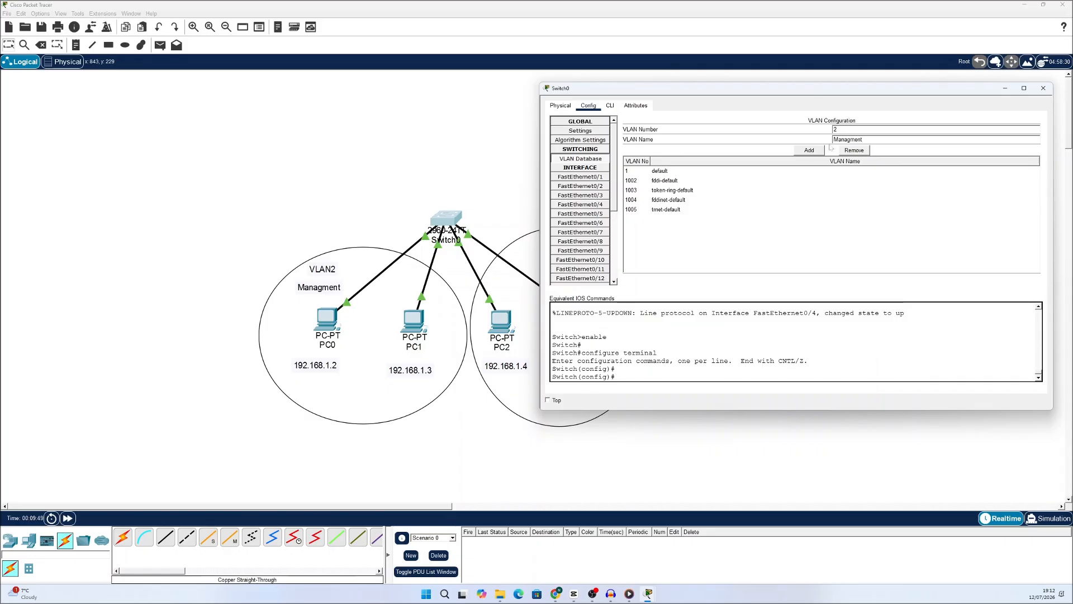
pyautogui.click(808, 150)
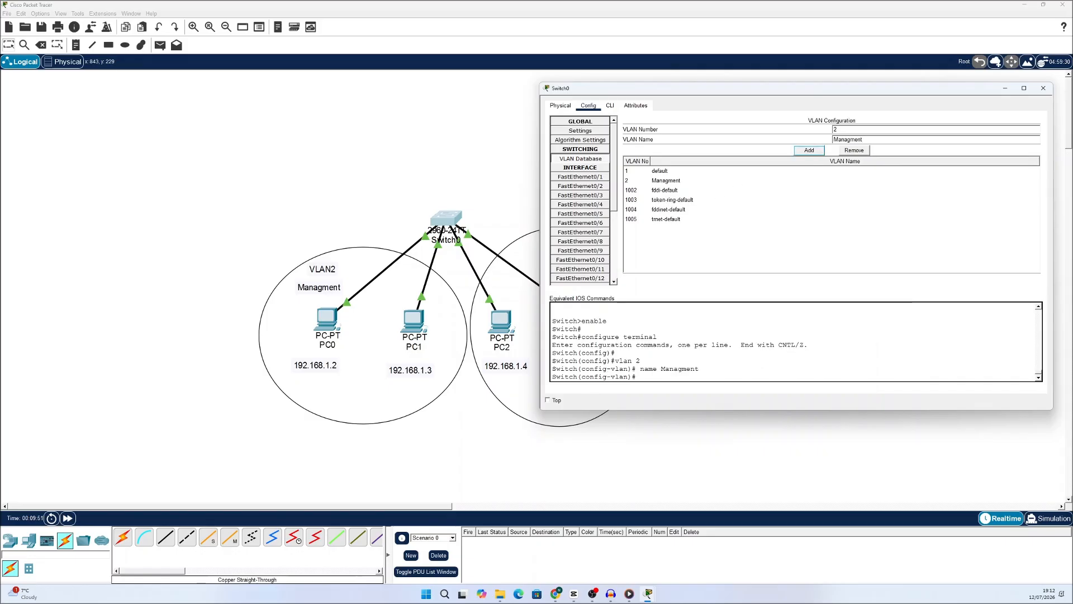
# Add VLAN number 3 named "Finance" to the VLAN database of Switch0
pyautogui.moveTo(841, 130); pyautogui.dragTo(820, 132)
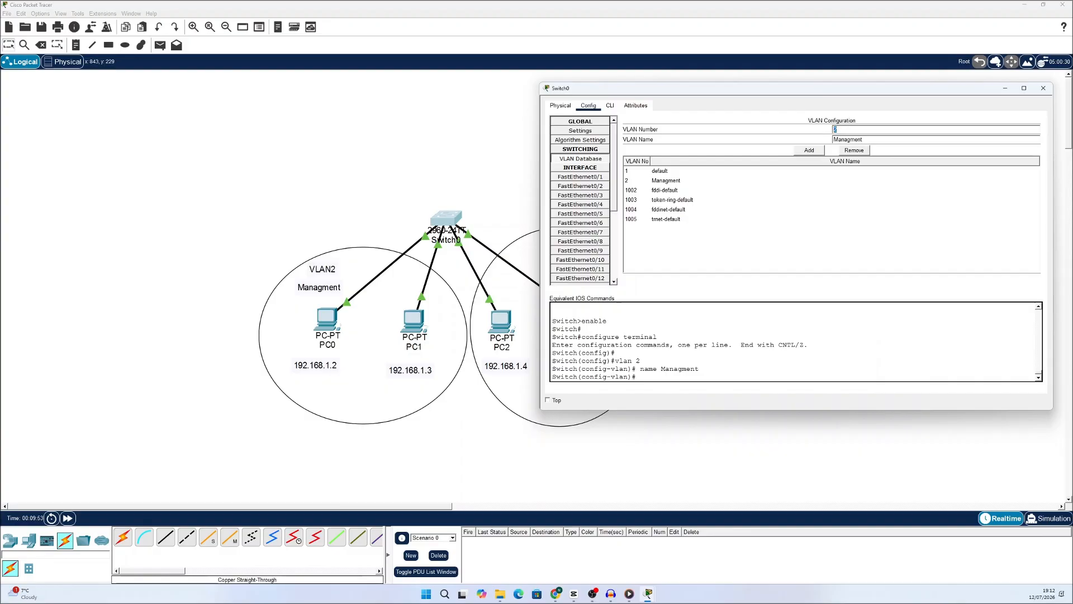
pyautogui.write('3')
pyautogui.press('Tab')
pyautogui.write('Finance')
pyautogui.click(808, 151)
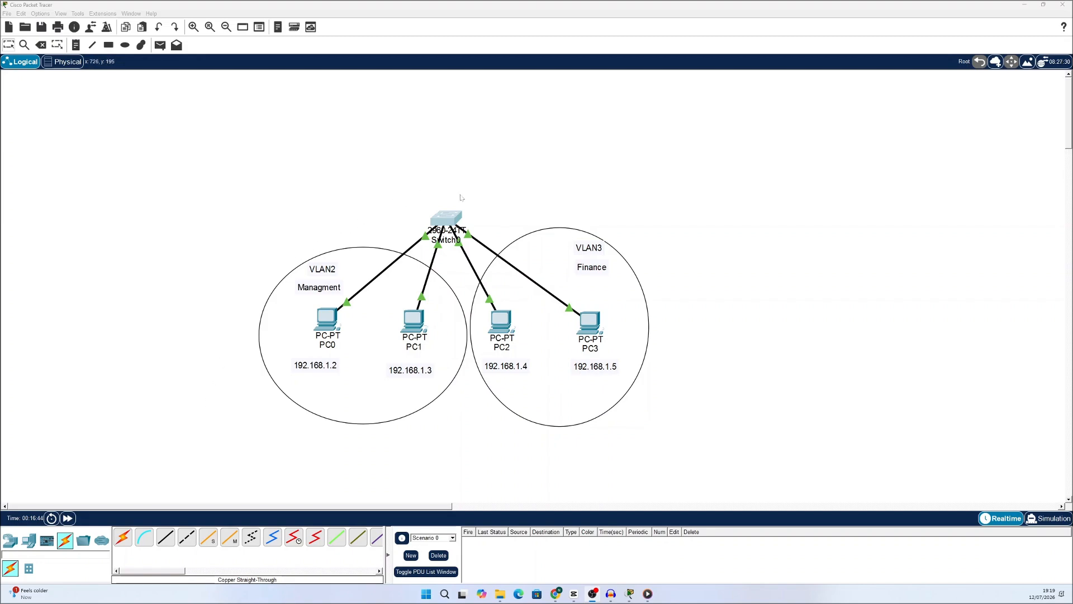
# Assign Switch0's FastEthernet0/1 access port to VLAN 2 (Managment)
pyautogui.click(454, 217)
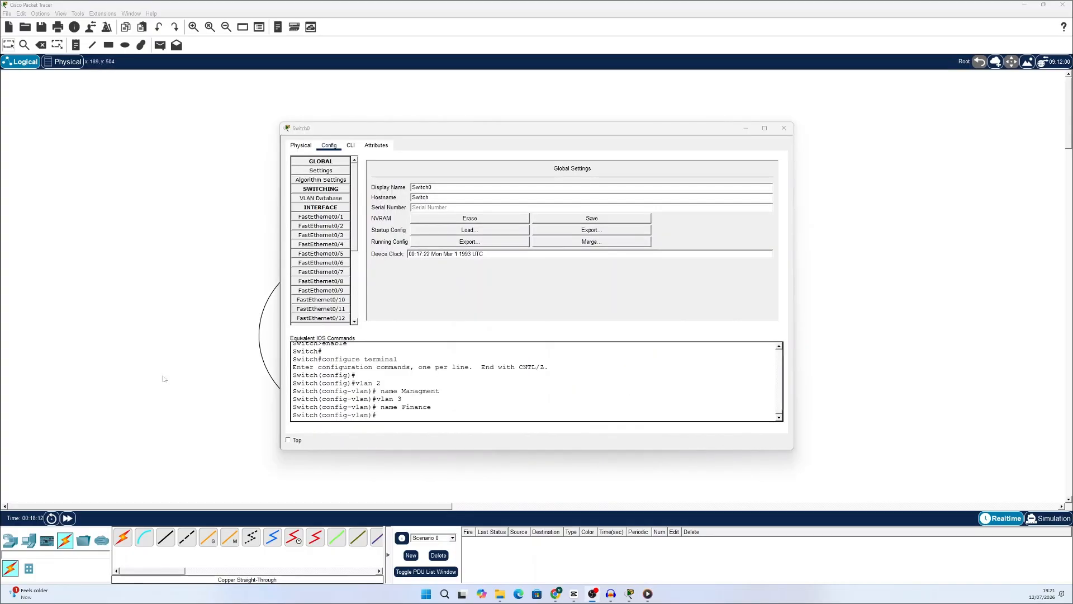
pyautogui.click(345, 217)
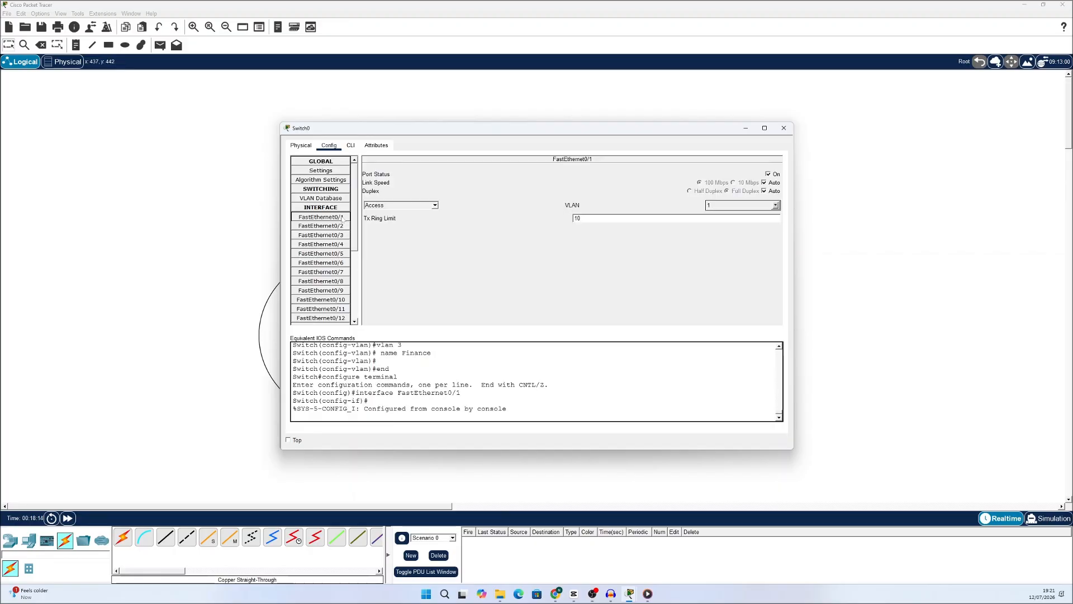
pyautogui.click(777, 205)
pyautogui.click(708, 223)
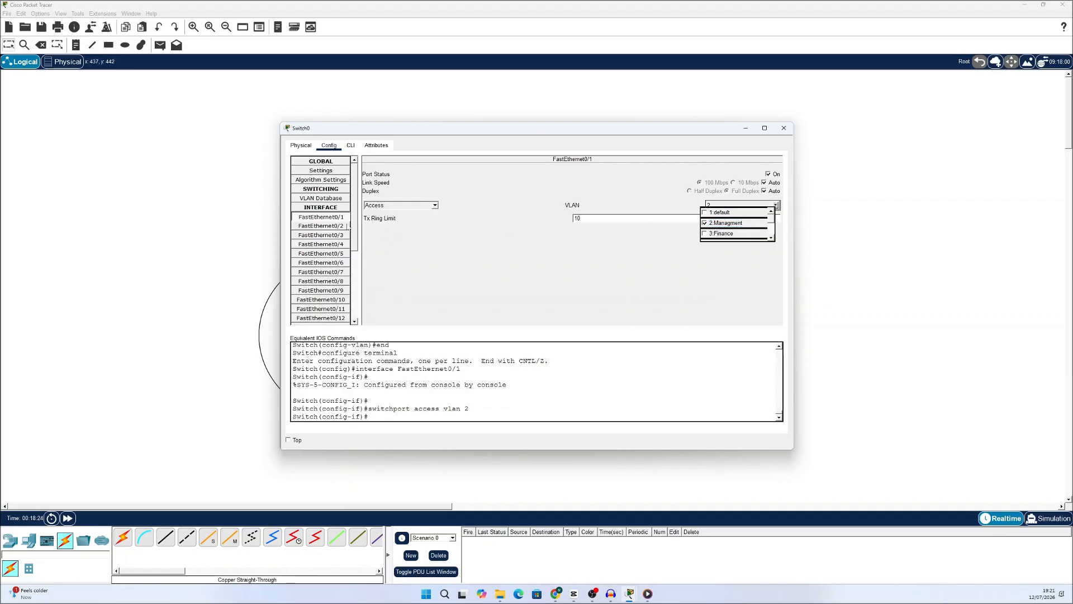
# Check the VLAN selection of the switch ports FastEthernet0/2 and FastEthernet0/3, and return to FastEthernet0/1
pyautogui.click(347, 226)
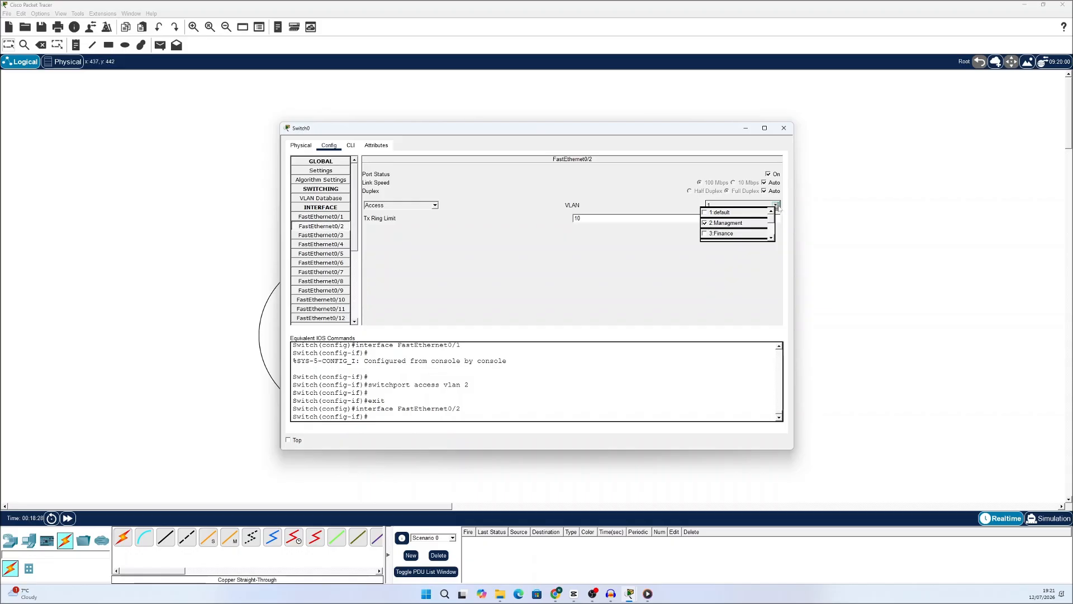
pyautogui.click(321, 234)
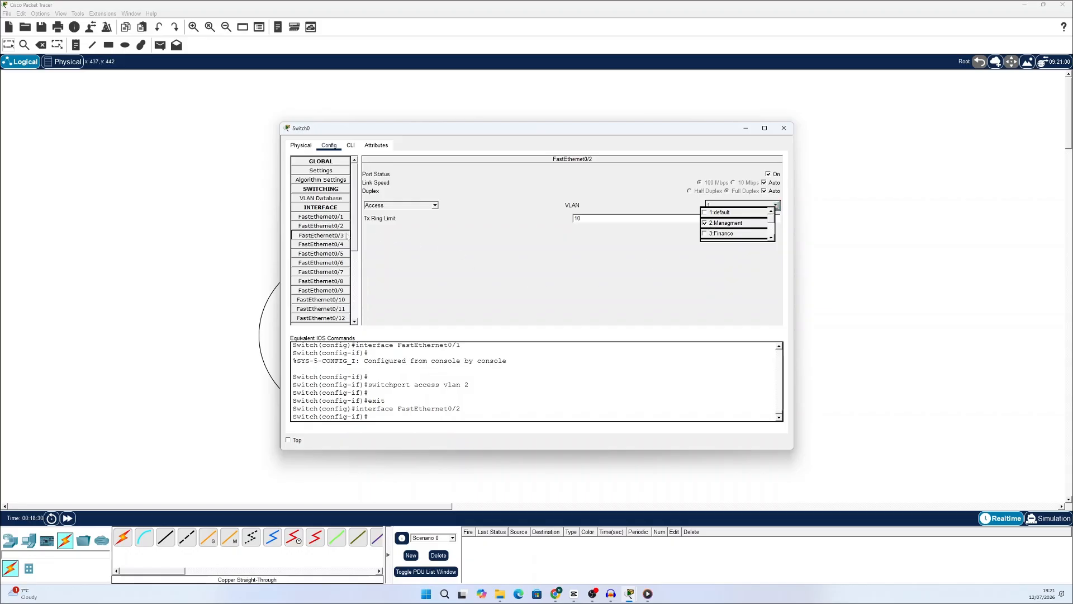
pyautogui.click(321, 216)
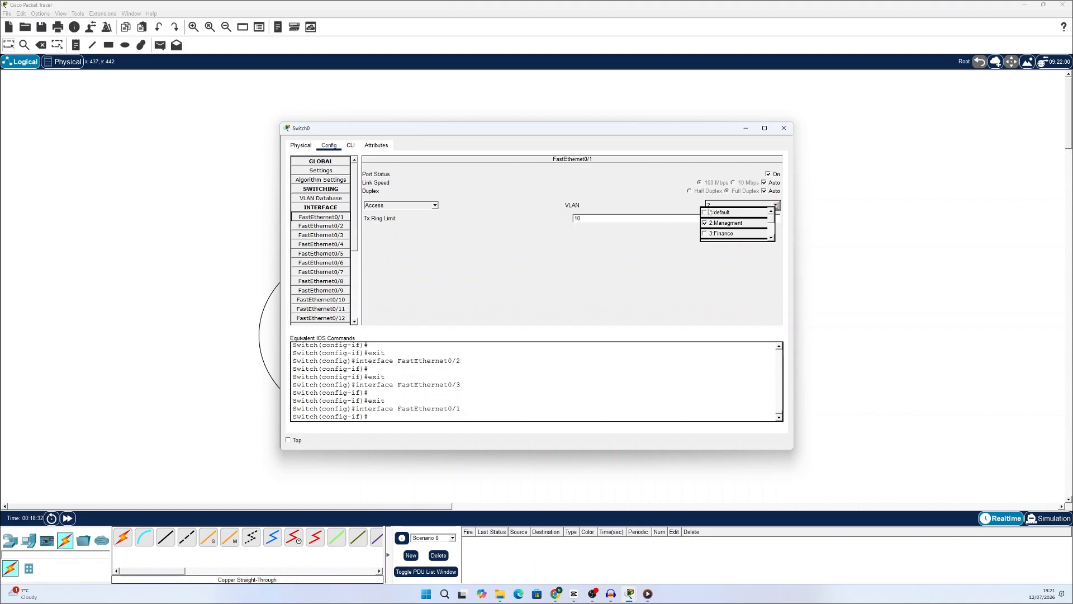
# Assign Switch0's FastEthernet0/2 access port to VLAN 2 (Managment) and FastEthernet0/3 to VLAN 3 (Finance)
pyautogui.click(343, 227)
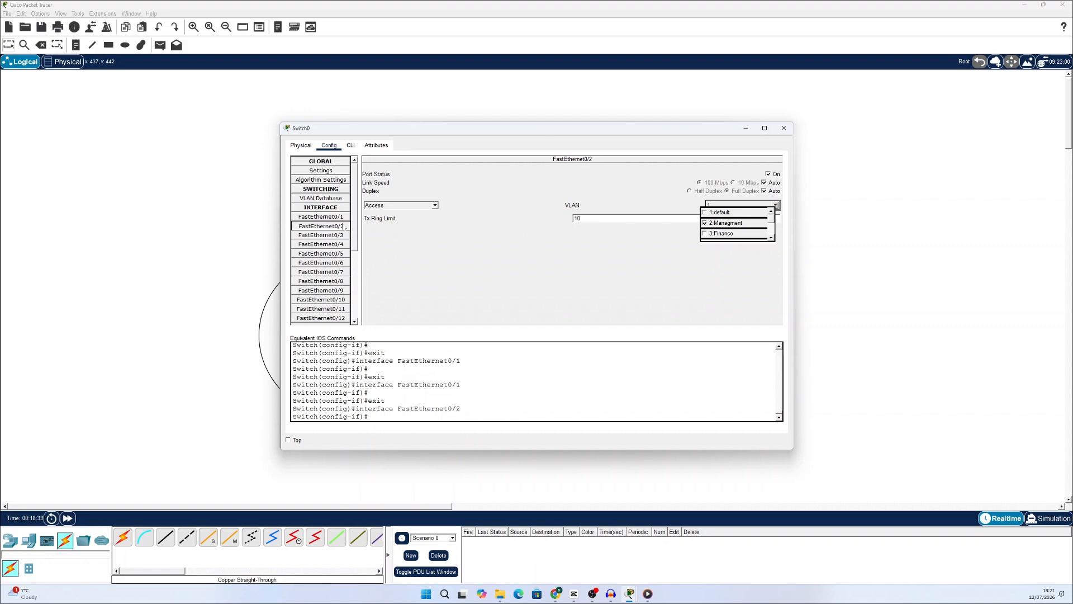
pyautogui.click(734, 223)
pyautogui.click(341, 236)
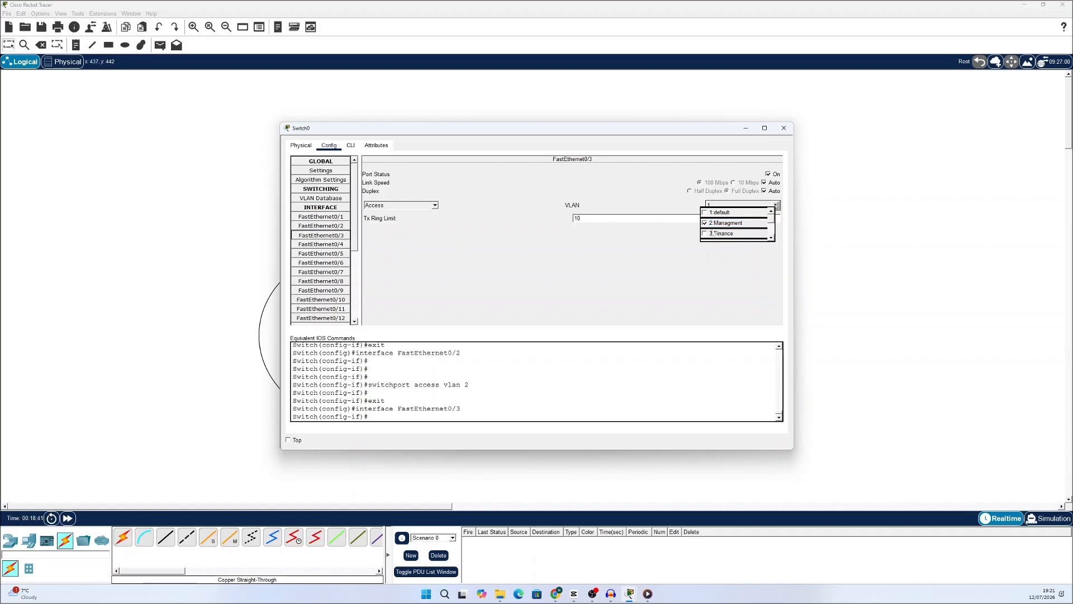
pyautogui.click(708, 233)
pyautogui.click(709, 222)
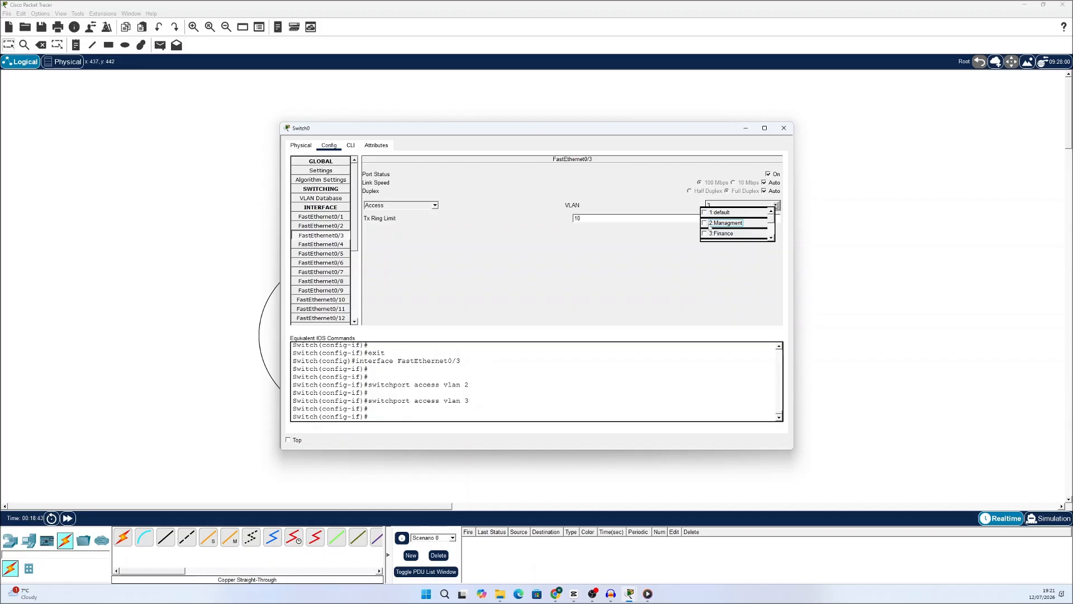
pyautogui.click(707, 233)
# Assign Switch0's FastEthernet0/4 access port to VLAN 3 (Finance) and close the switch configuration
pyautogui.click(321, 245)
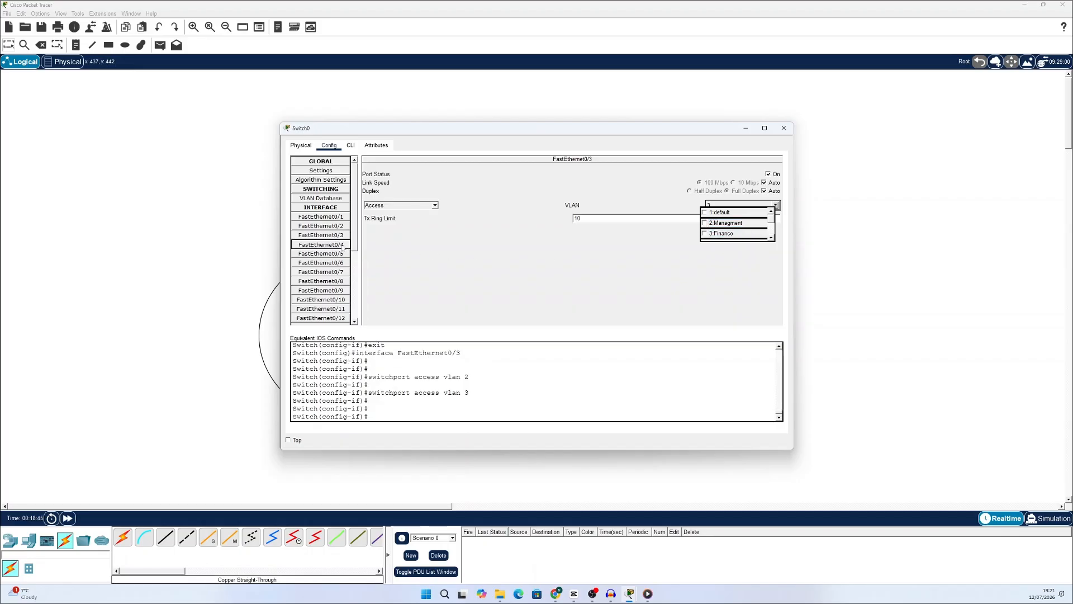
pyautogui.click(705, 233)
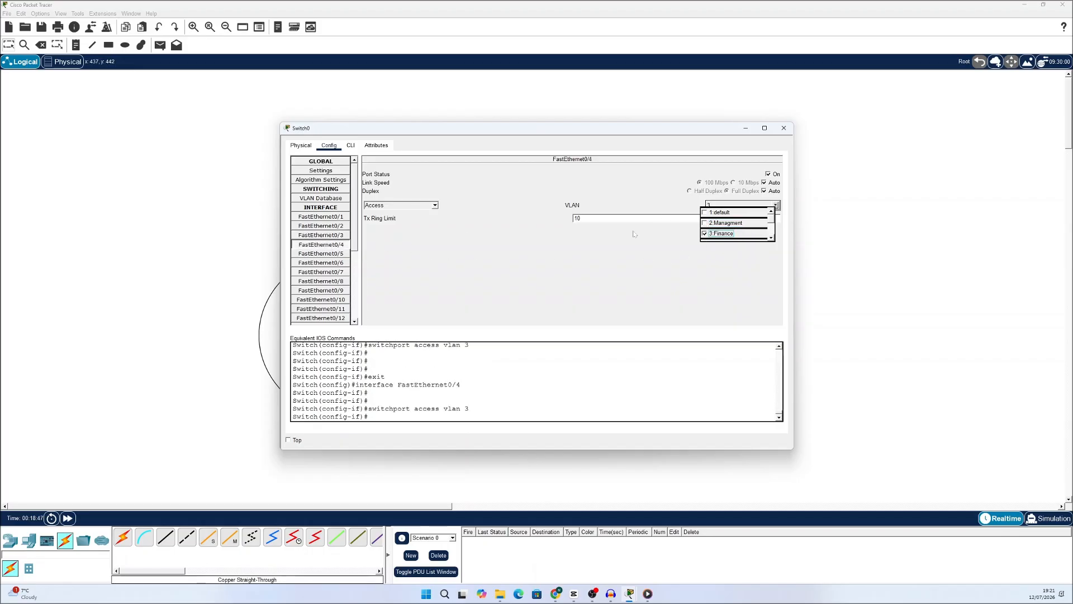
pyautogui.click(783, 128)
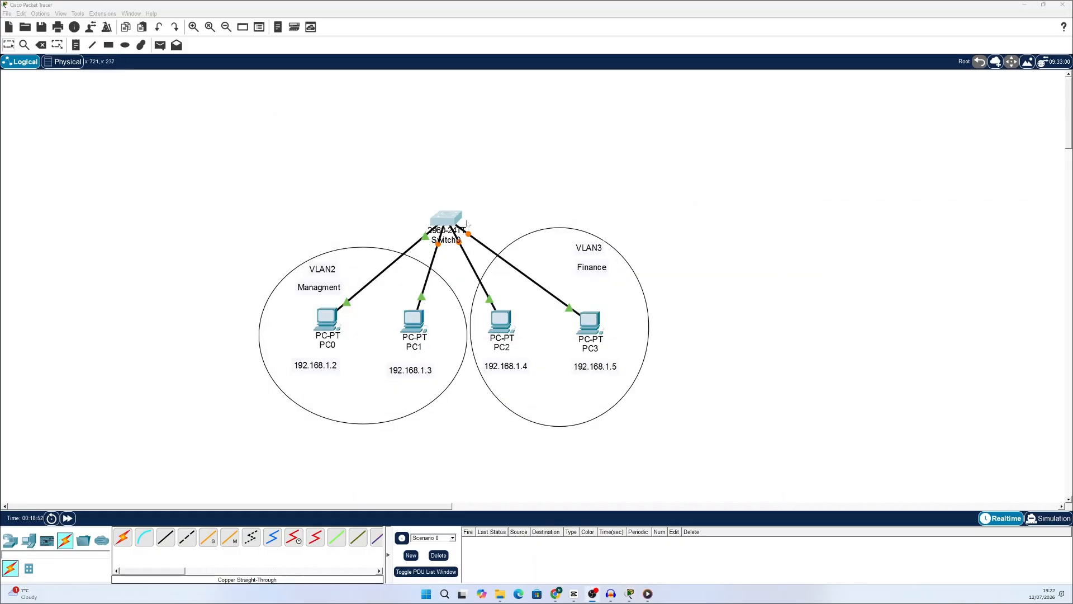
# Ping PC1 at 192.168.1.3 from PC0's Command Prompt to test connectivity within VLAN 2, and close PC0's window
pyautogui.moveTo(448, 224)
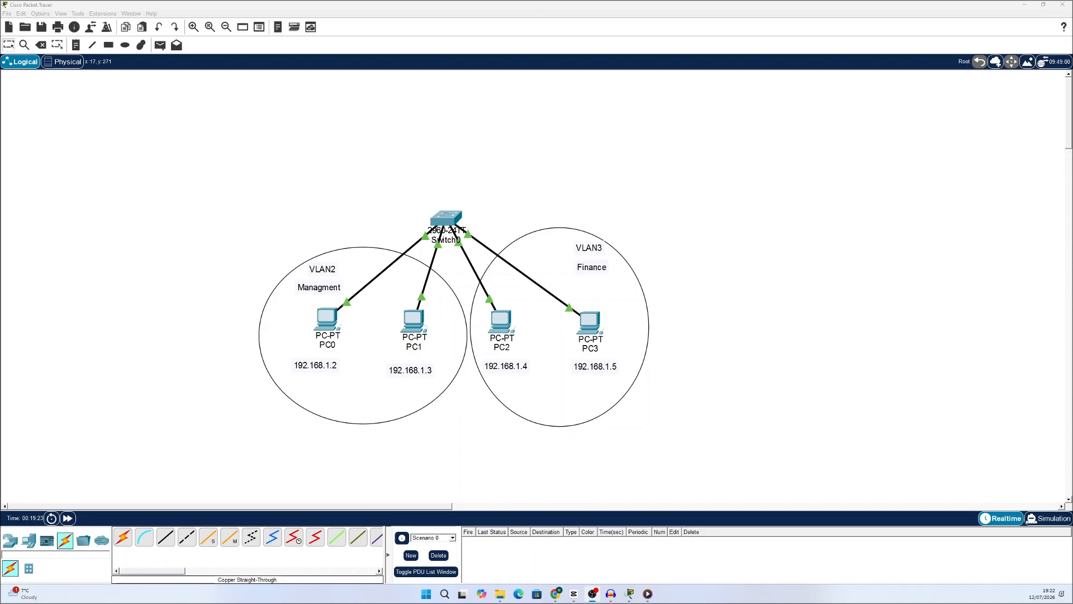
pyautogui.hotkey('alt', 'Tab')
pyautogui.click(328, 322)
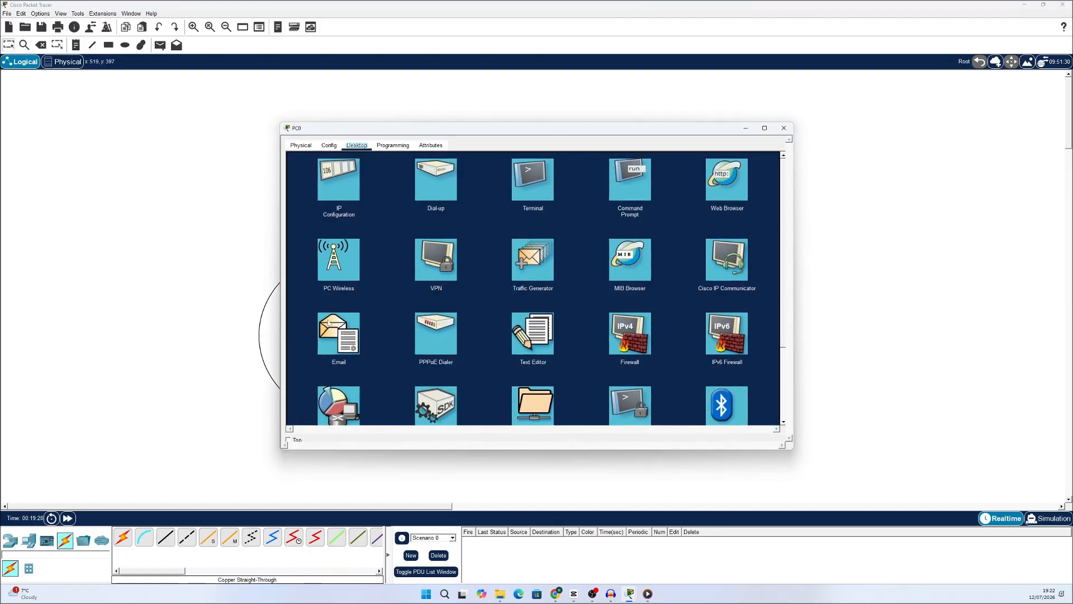
pyautogui.moveTo(469, 128); pyautogui.dragTo(692, 112)
pyautogui.click(870, 155)
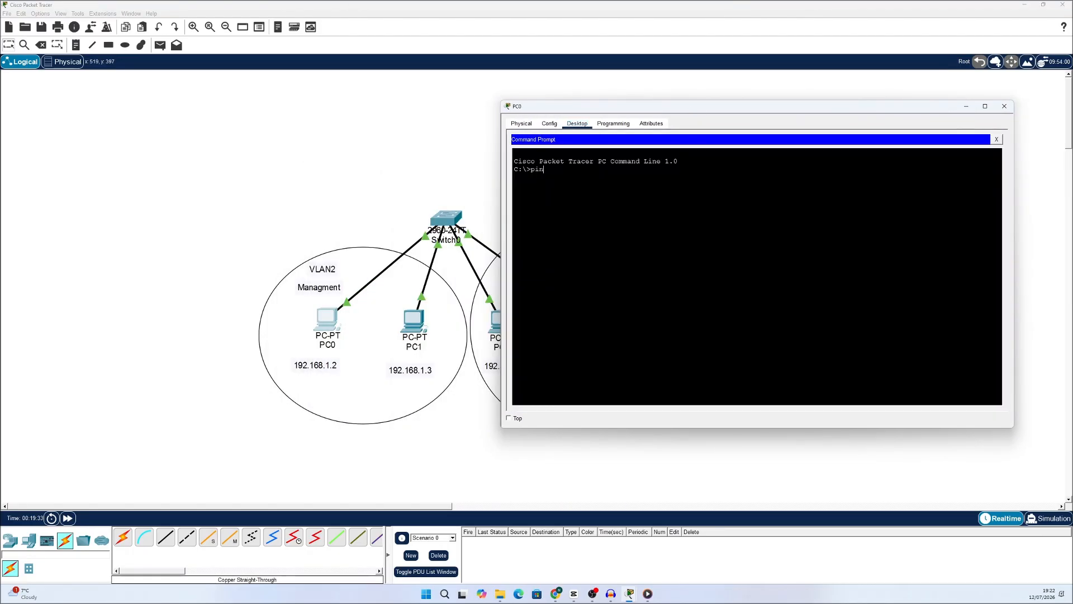
pyautogui.write('ping 192.168.1.3')
pyautogui.press('Return')
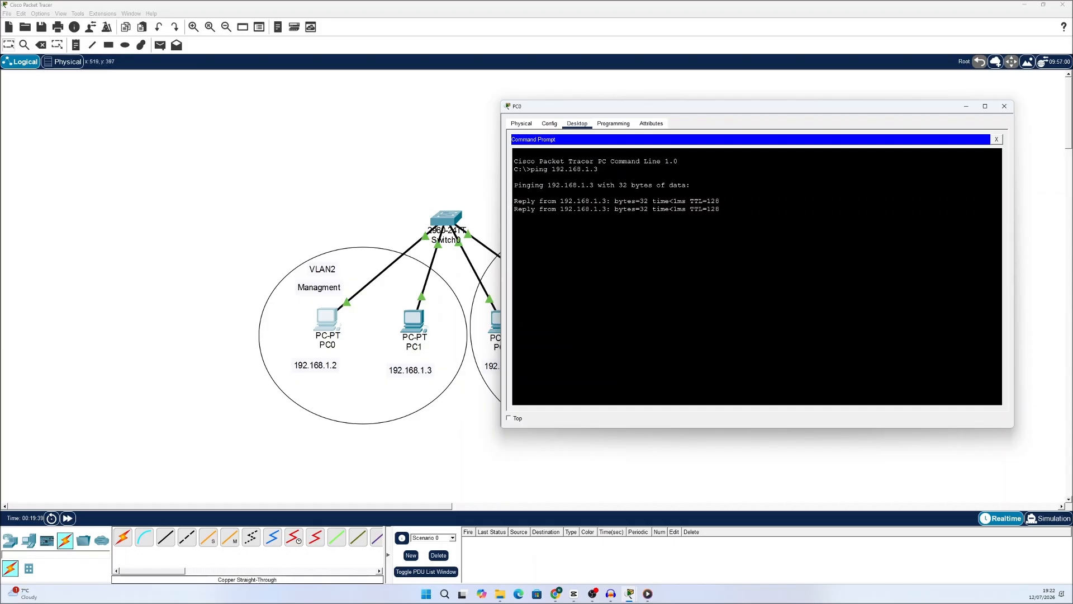
pyautogui.click(1004, 107)
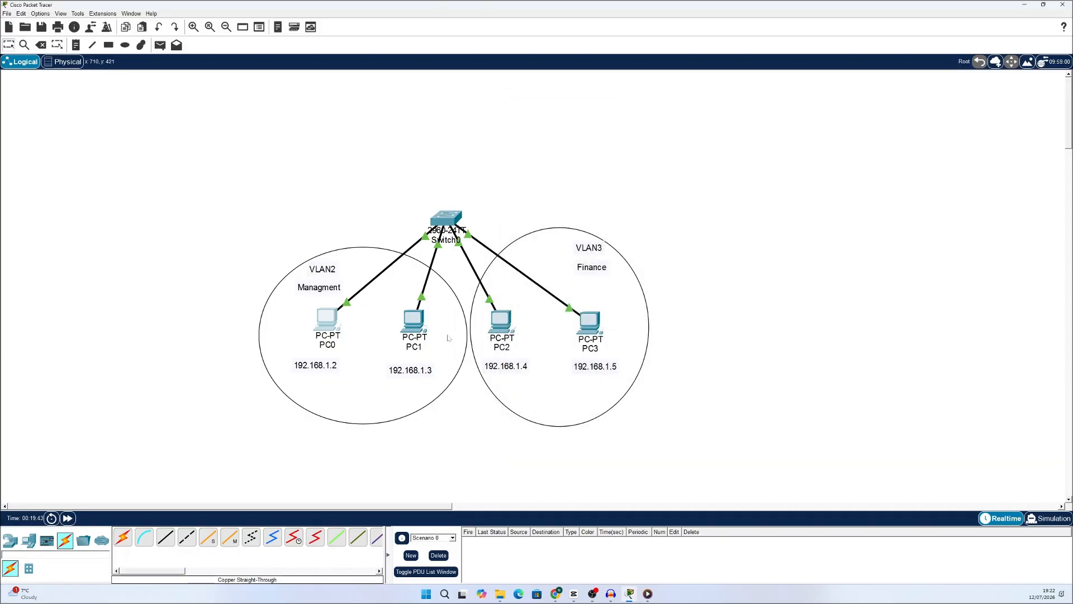
# Ping PC2 at 192.168.1.4 from PC0's Command Prompt to test connectivity between VLAN 2 and VLAN 3, and close PC0's window
pyautogui.click(328, 330)
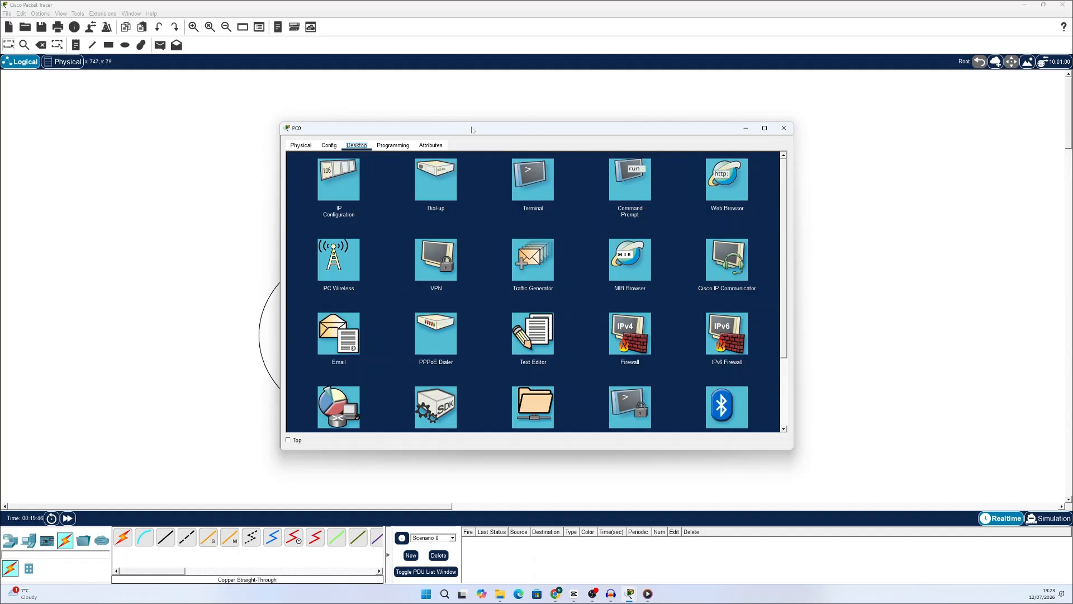
pyautogui.moveTo(473, 127); pyautogui.dragTo(808, 98)
pyautogui.moveTo(922, 96); pyautogui.dragTo(876, 94)
pyautogui.click(916, 143)
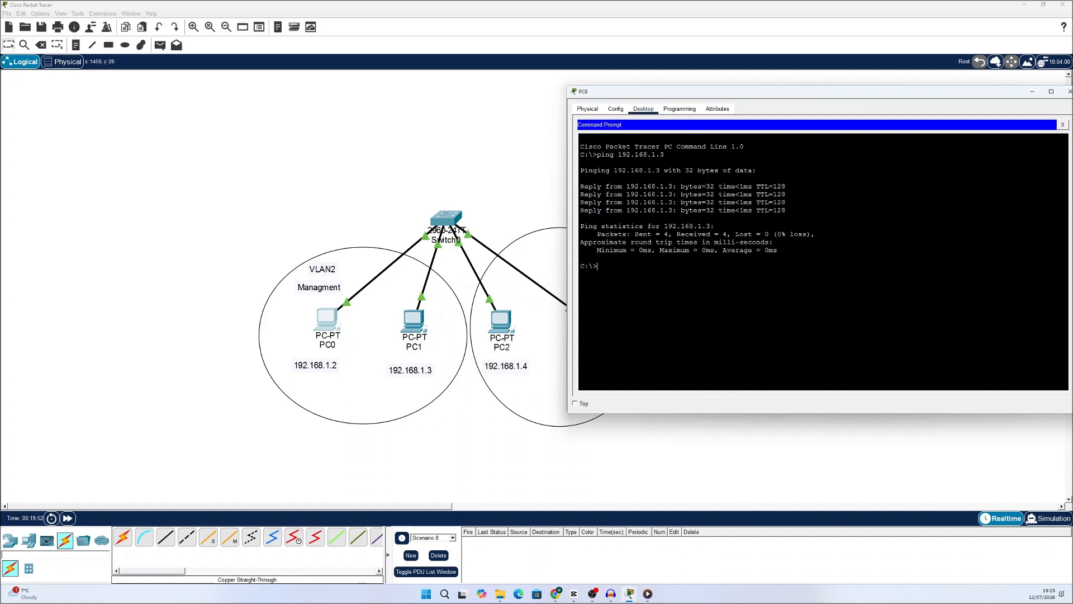
pyautogui.write('ping 192.168.1.4')
pyautogui.press('Return')
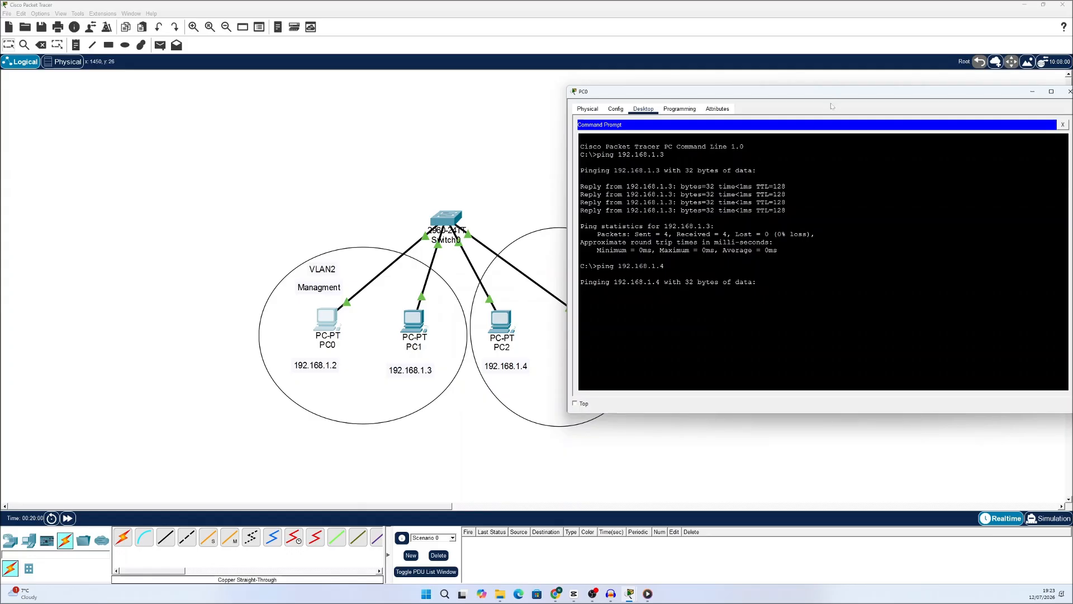
pyautogui.moveTo(837, 98); pyautogui.dragTo(795, 88)
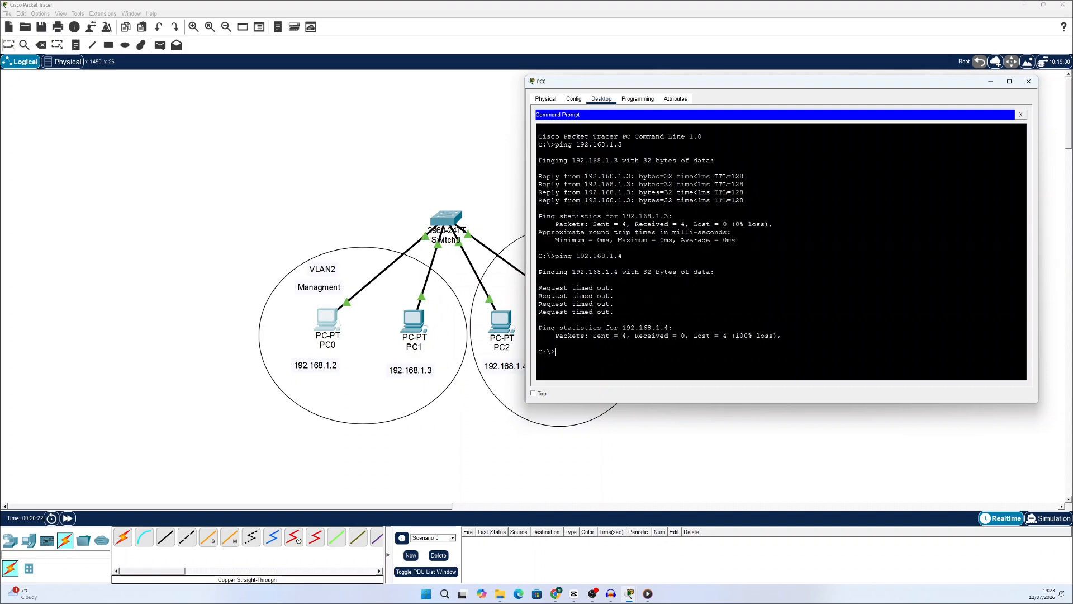
pyautogui.click(1029, 82)
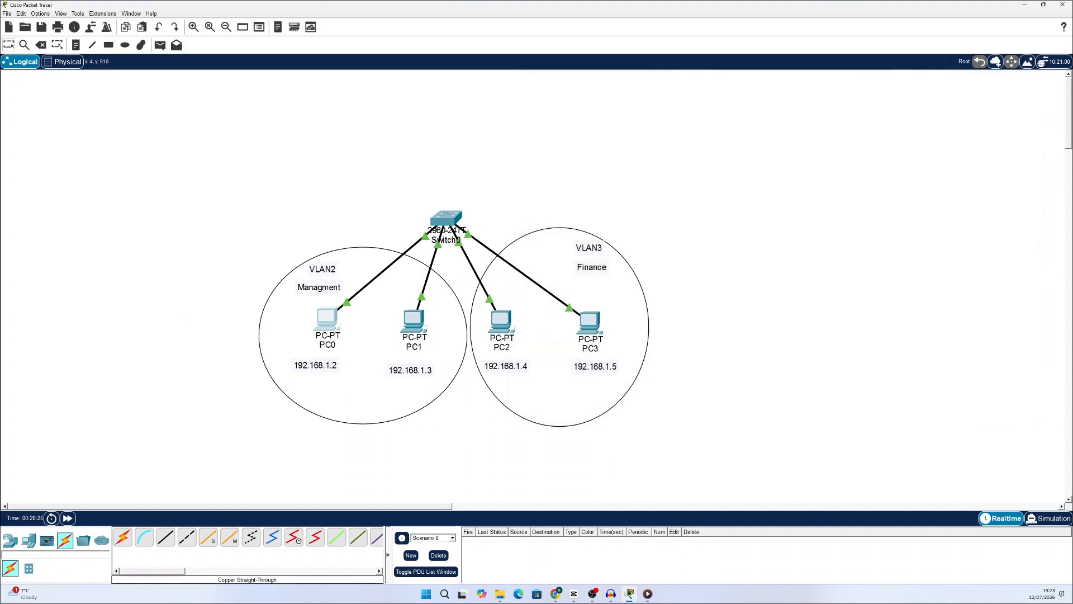